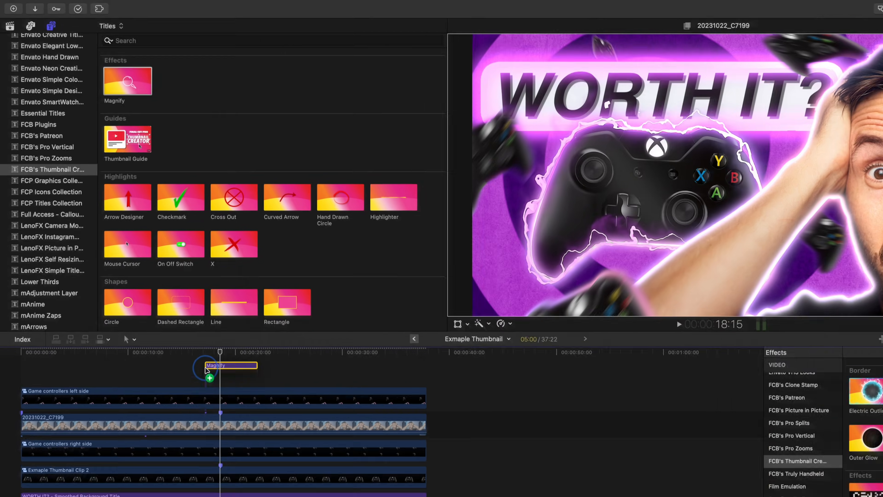
# Step: Reposition the Magnify title in the frame and add the Thumbnail Guide title above the top clip in the timeline
pyautogui.moveTo(636, 155); pyautogui.dragTo(583, 149)
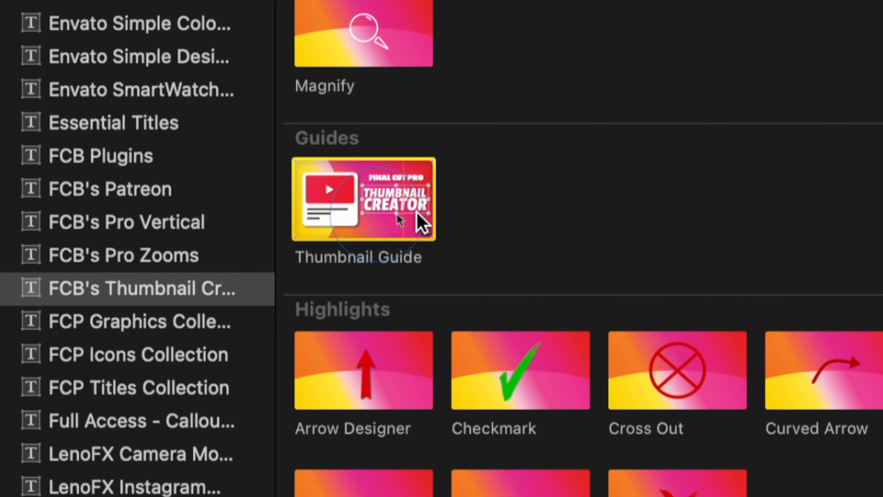
pyautogui.moveTo(417, 213); pyautogui.dragTo(181, 333)
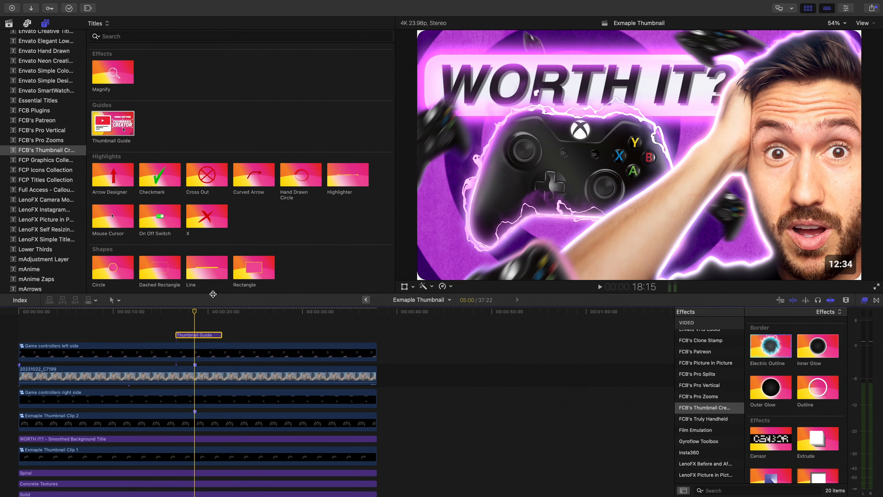
pyautogui.click(817, 39)
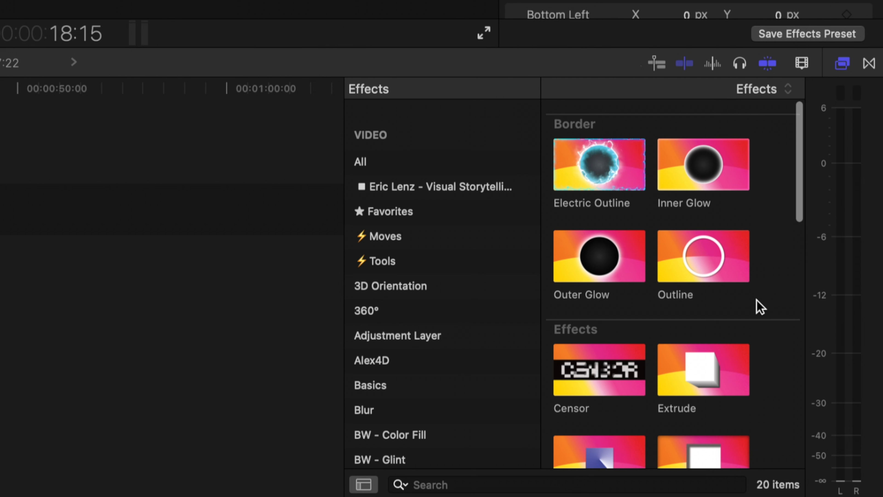
# Step: Apply the Sheen effect to Exmaple Thumbnail Clip 2 and adjust its highlight width over the controller
pyautogui.scroll(-12, 759, 307)
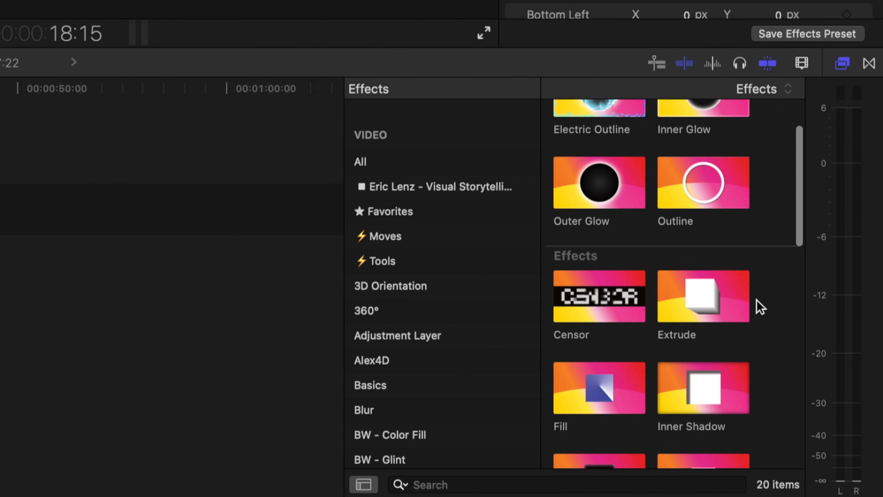
pyautogui.scroll(-5, 760, 307)
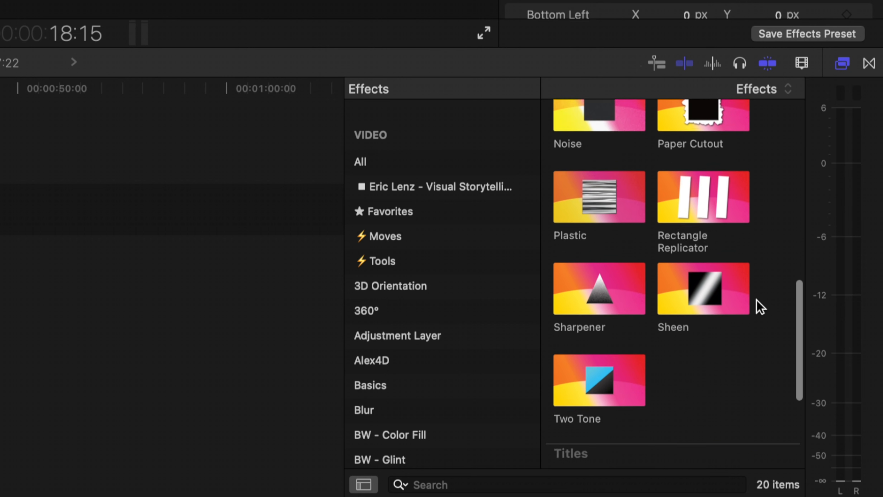
pyautogui.moveTo(707, 209); pyautogui.dragTo(0, 276)
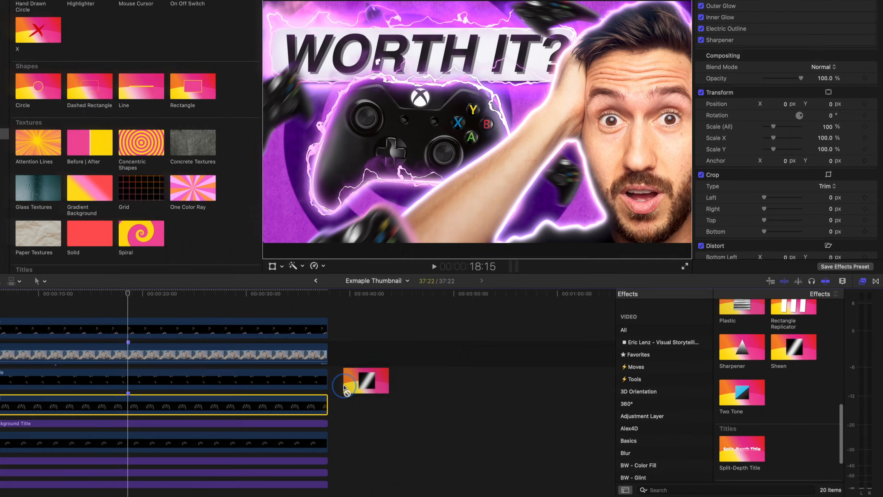
pyautogui.moveTo(344, 387); pyautogui.dragTo(257, 410)
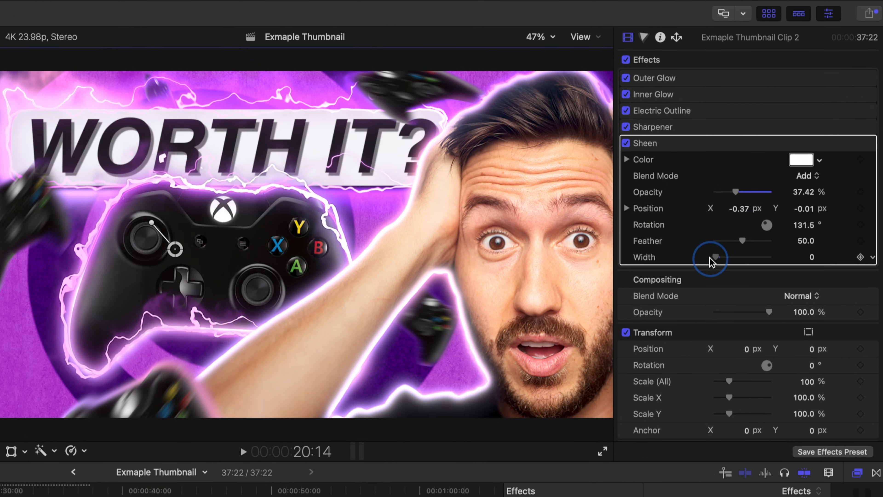
pyautogui.moveTo(776, 162); pyautogui.dragTo(775, 162)
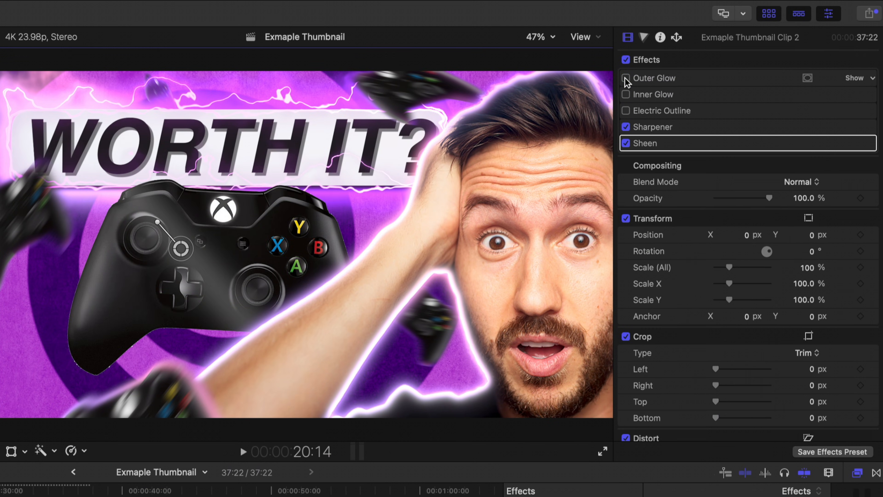
# Step: Try the Long Shadow effect on the controller clip with Outer Glow, Inner Glow and Electric Outline disabled
pyautogui.click(626, 111)
pyautogui.click(626, 111)
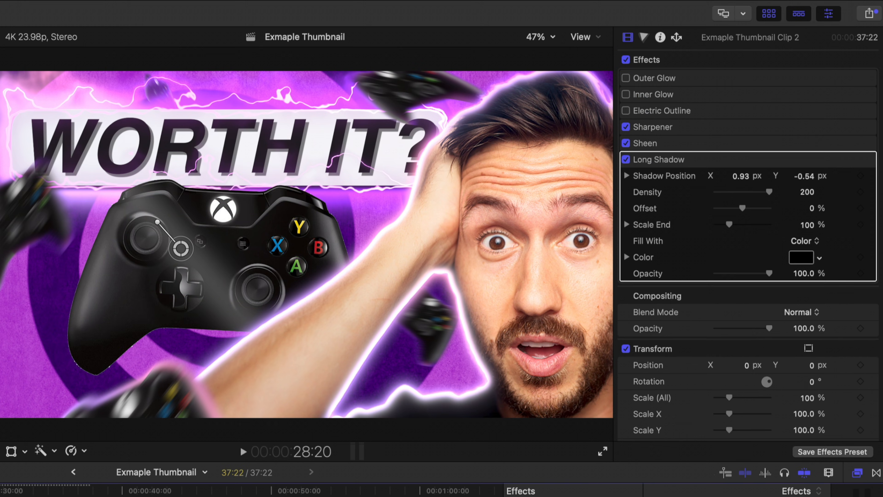
pyautogui.click(732, 310)
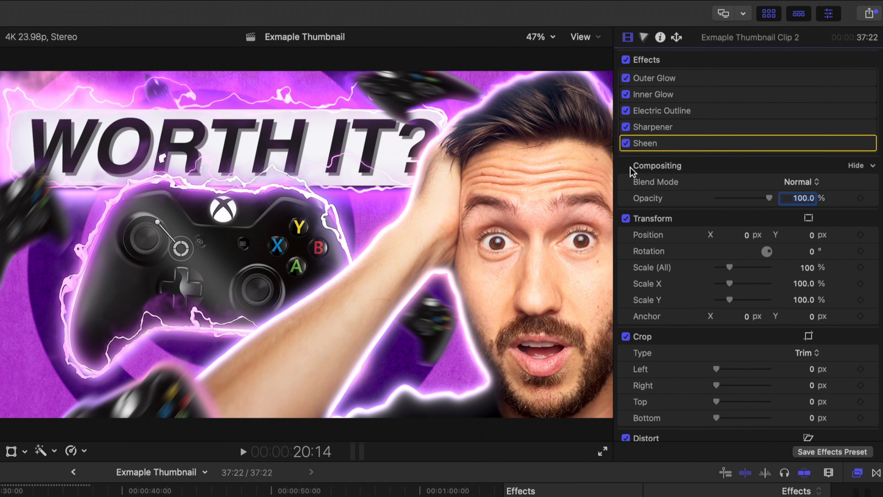
# Step: Compare the controller with and without the Sheen effect
pyautogui.click(625, 144)
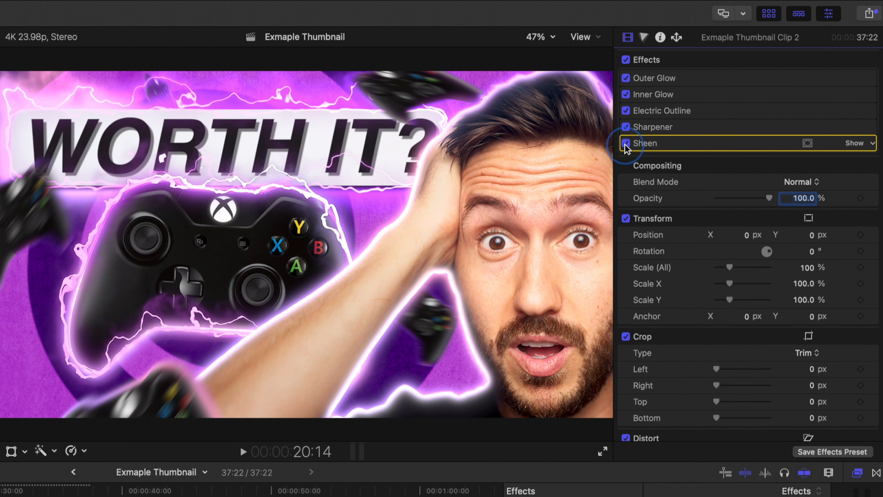
pyautogui.click(625, 143)
pyautogui.click(625, 144)
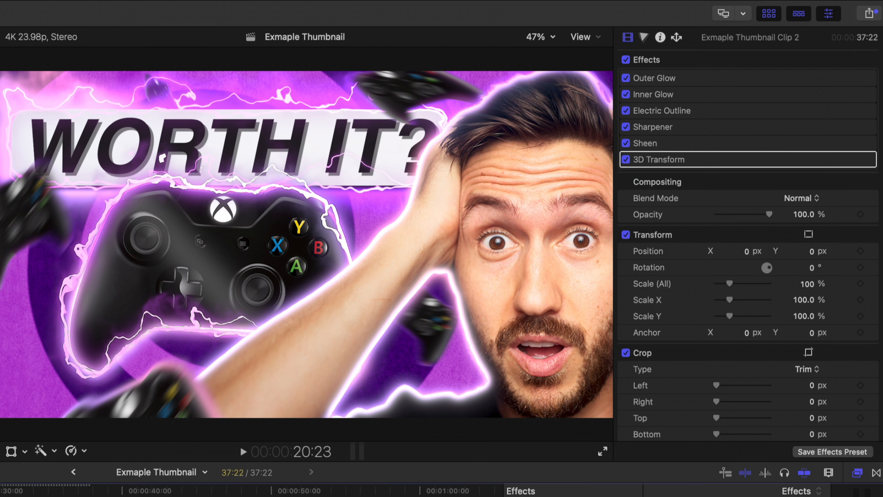
# Step: Expand the controller clip's 3D Transform effect and adjust its parameters
pyautogui.click(855, 159)
pyautogui.moveTo(812, 199); pyautogui.dragTo(812, 189)
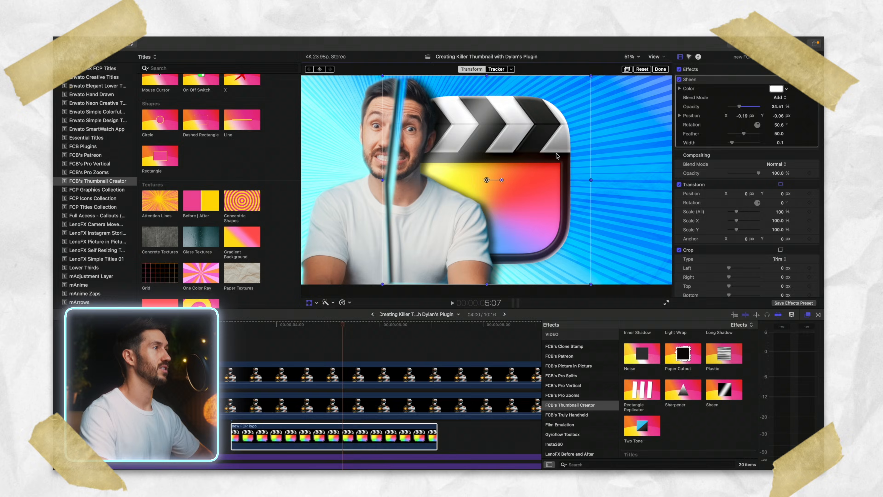
# Step: Move the FCP logo to the lower-right corner of the frame and add a Circle shape title above the clips in the timeline
pyautogui.moveTo(557, 156); pyautogui.dragTo(678, 229)
pyautogui.scroll(5, 195, 194)
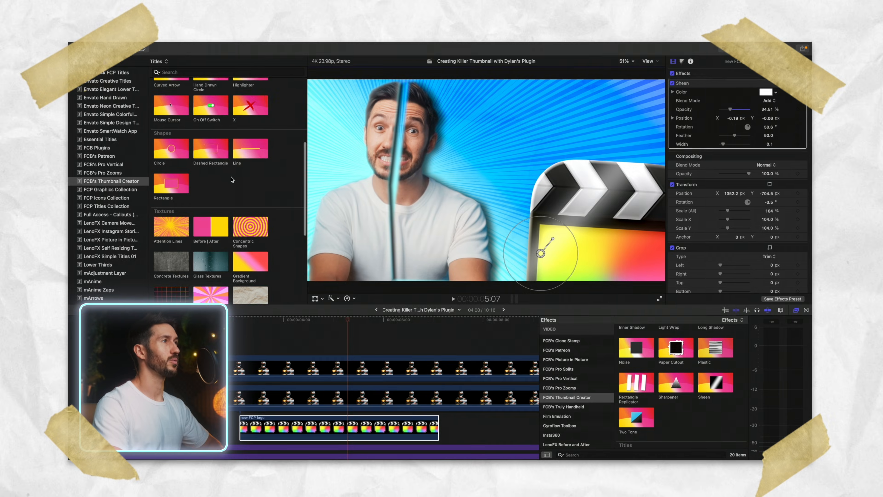
pyautogui.moveTo(180, 156); pyautogui.dragTo(252, 338)
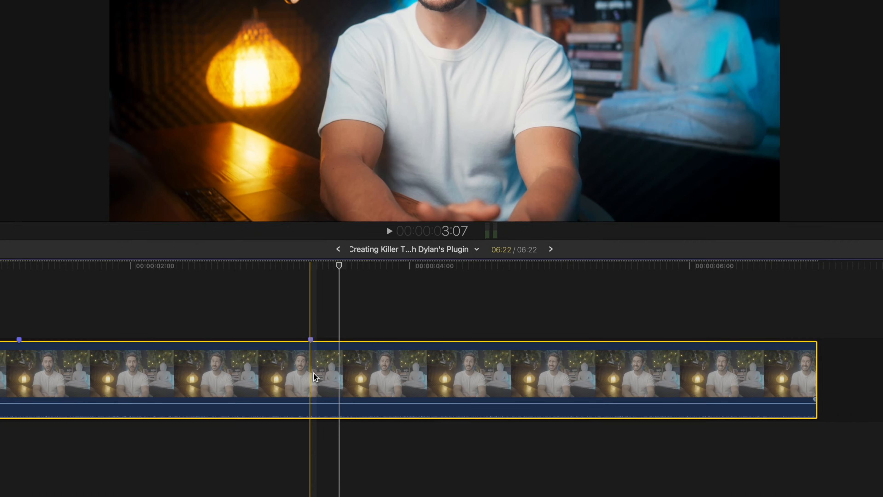
# Step: Create a hold frame of the grimacing expression in clip C0237, extend the hold segment and trim the clip's end
pyautogui.hotkey('shift', 'h')
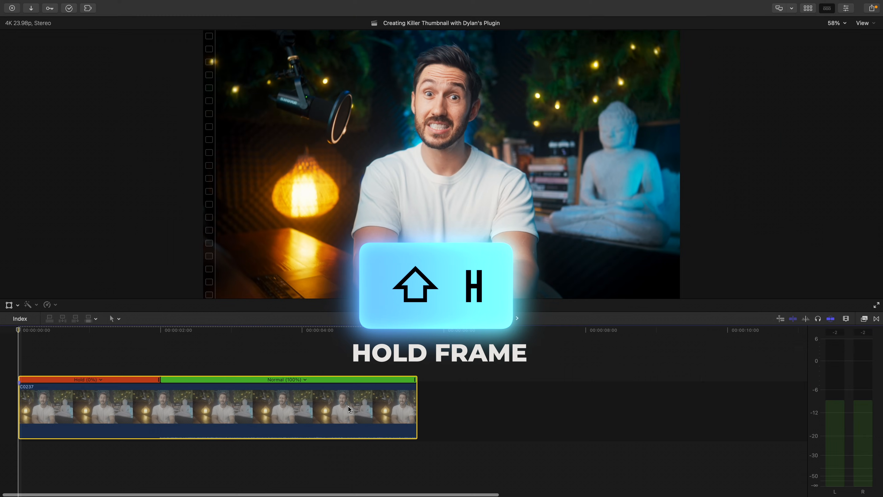
pyautogui.moveTo(158, 380); pyautogui.dragTo(851, 337)
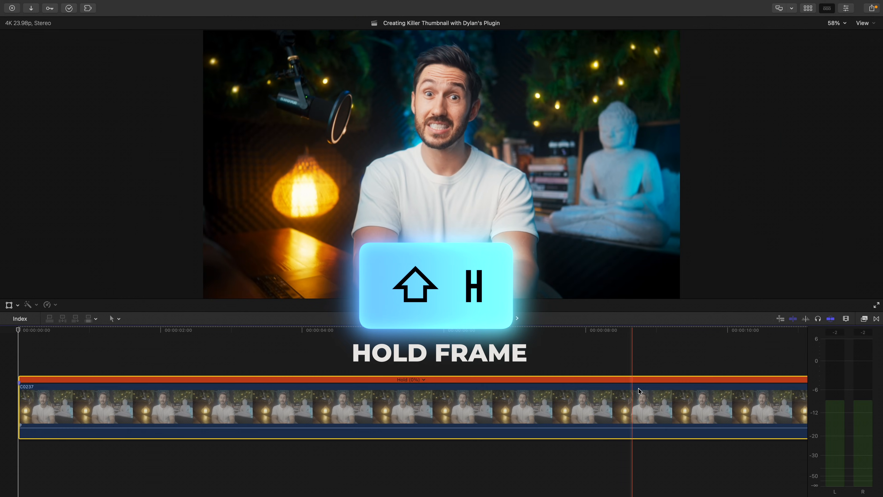
pyautogui.hotkey('shift', 'z')
pyautogui.hotkey('alt', ']')
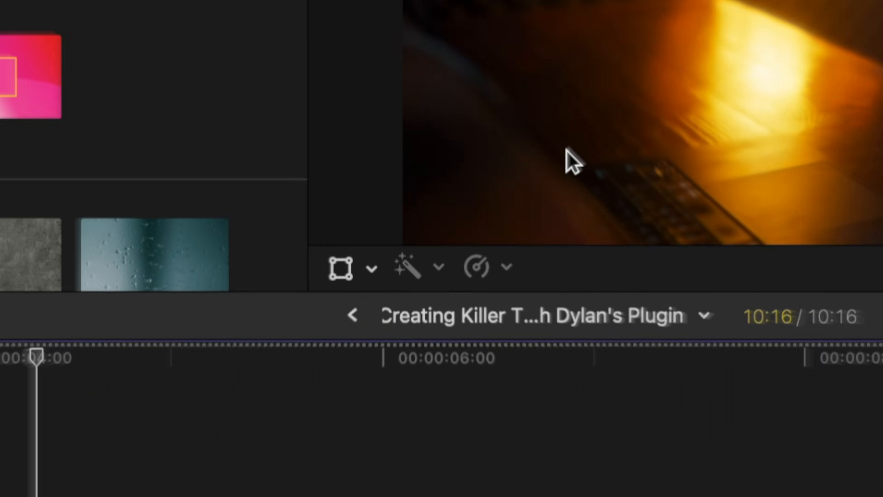
# Step: Add a Magnetic Mask to clip C0237, select the man's whole figure and analyze the mask
pyautogui.click(409, 263)
pyautogui.click(468, 244)
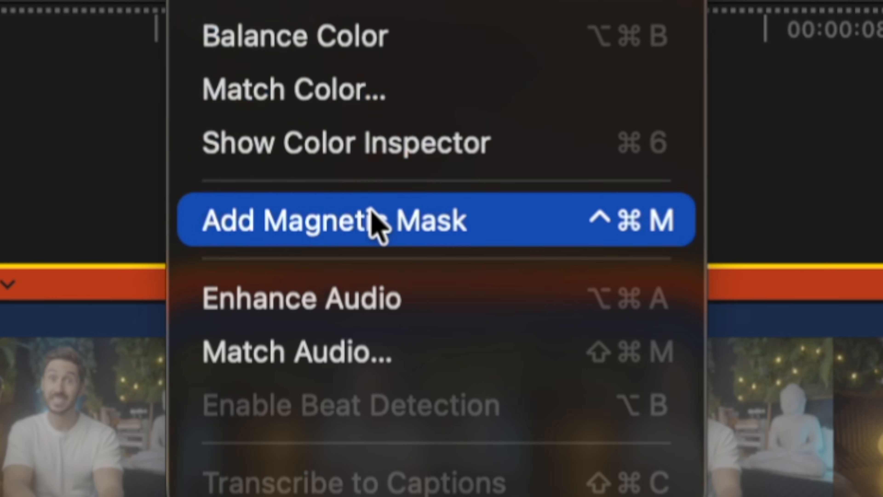
pyautogui.click(412, 270)
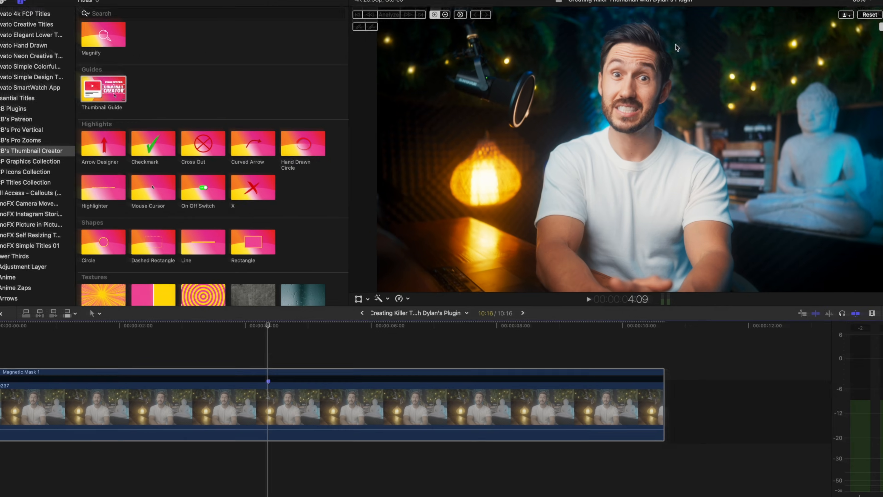
pyautogui.click(620, 251)
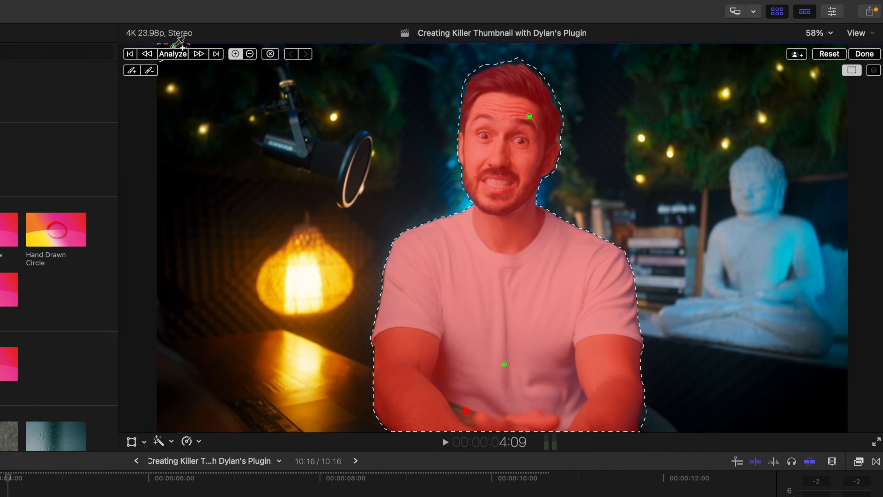
pyautogui.click(390, 38)
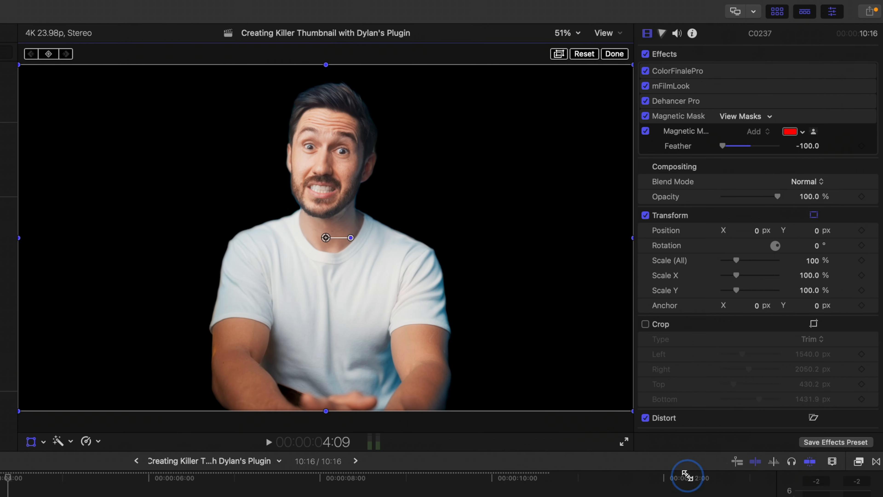
# Step: Enlarge the masked man and position him in the left half of the frame
pyautogui.moveTo(736, 260); pyautogui.dragTo(746, 261)
pyautogui.moveTo(490, 199); pyautogui.dragTo(350, 271)
pyautogui.moveTo(746, 260); pyautogui.dragTo(741, 260)
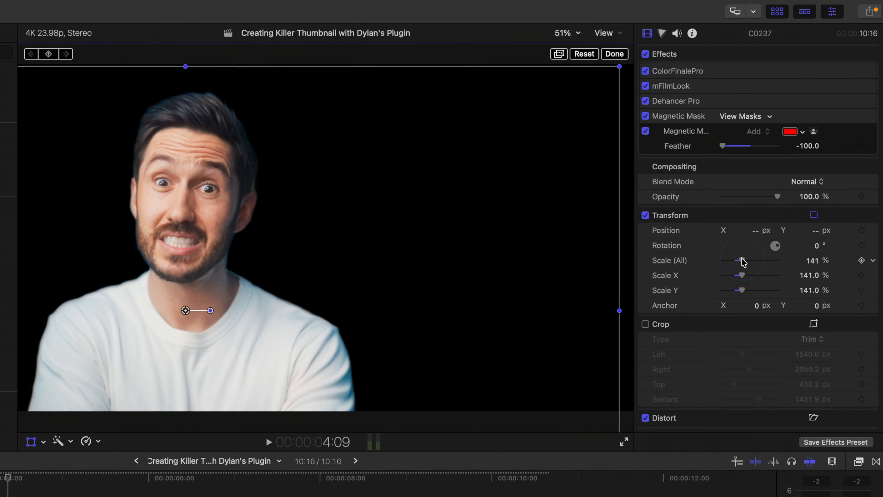
pyautogui.moveTo(434, 247); pyautogui.dragTo(418, 211)
pyautogui.moveTo(742, 260); pyautogui.dragTo(739, 261)
pyautogui.moveTo(306, 275); pyautogui.dragTo(301, 263)
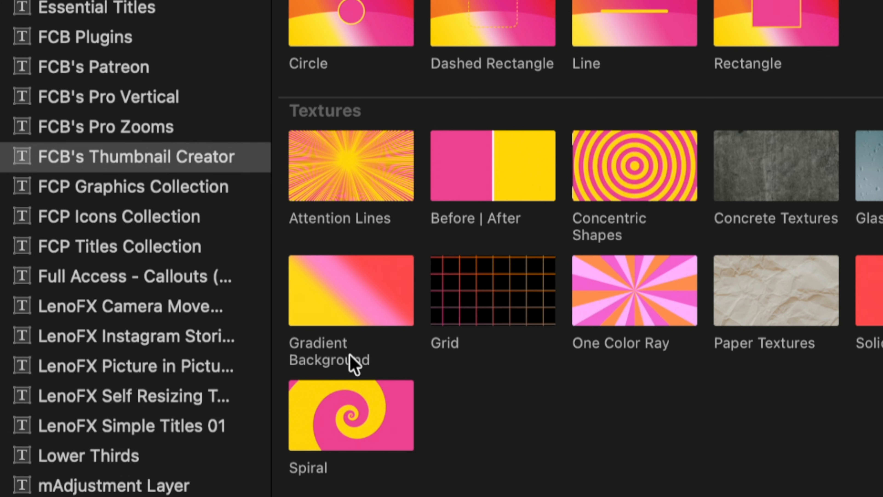
# Step: Add the Gradient Background title beneath the man's clip and extend it to the clip's full length
pyautogui.moveTo(348, 290); pyautogui.dragTo(7, 467)
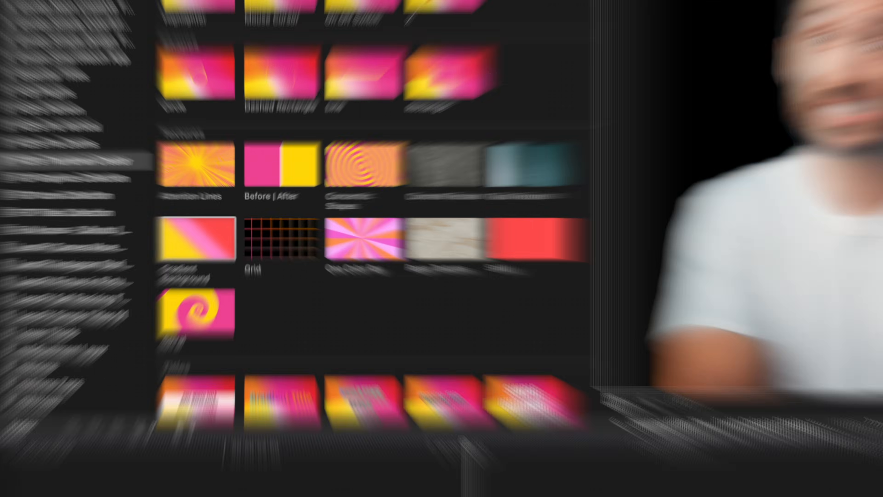
pyautogui.moveTo(315, 445); pyautogui.dragTo(647, 445)
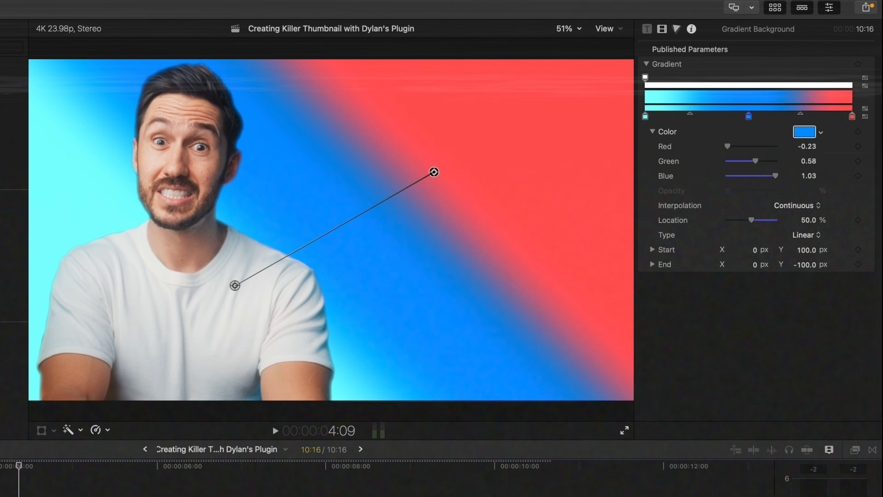
# Step: Set the gradient's last colour stop to light blue (Red -0.4, Green 0.87, Blue 1.02) and stretch its endpoint toward the frame's upper-right corner
pyautogui.click(851, 116)
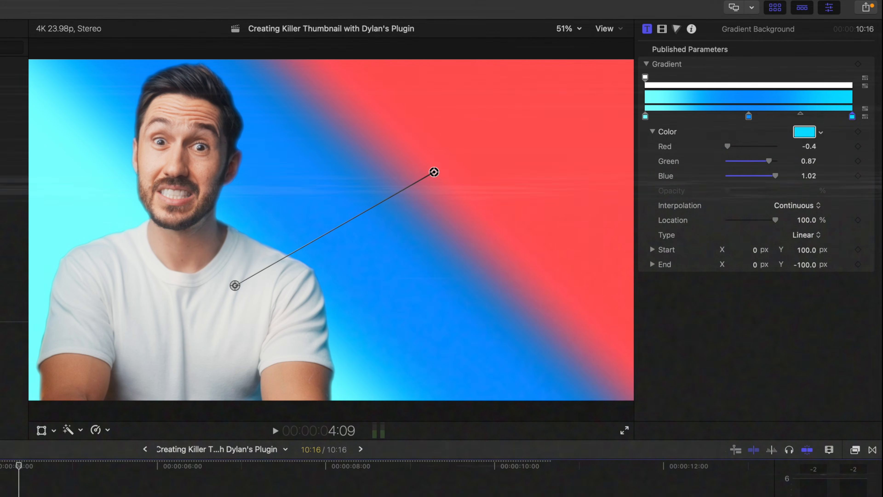
pyautogui.moveTo(434, 171); pyautogui.dragTo(588, 69)
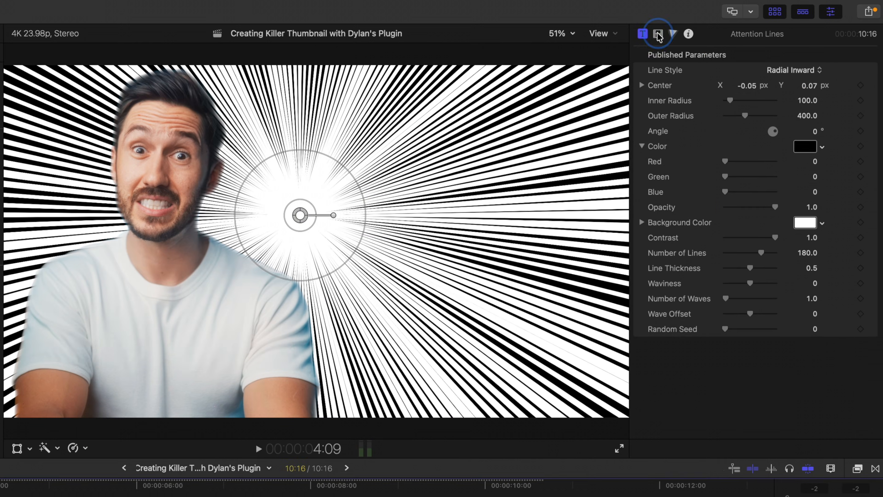
# Step: Set the Attention Lines to Soft Light blend mode at 42.9% opacity and move their centre behind the man's head
pyautogui.click(729, 23)
pyautogui.click(810, 72)
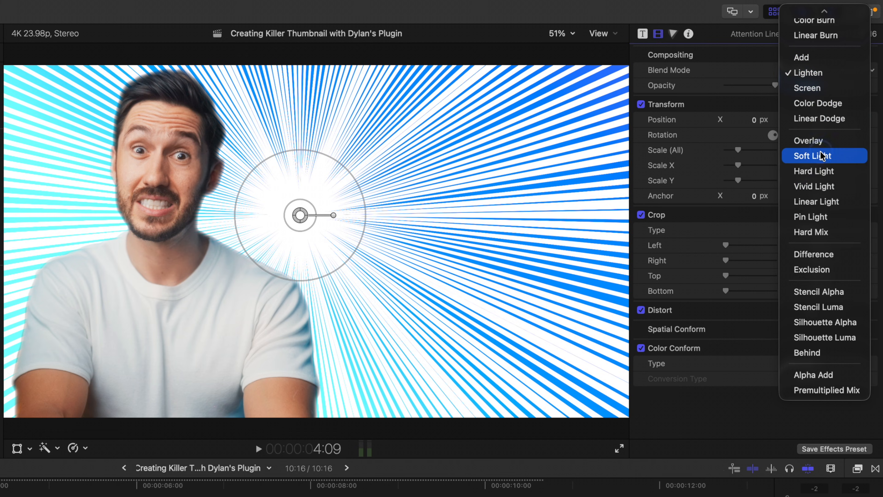
pyautogui.click(821, 155)
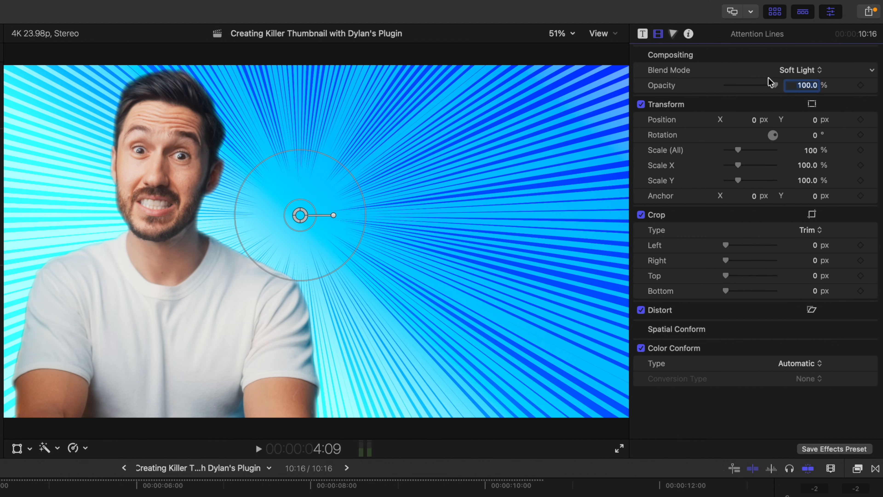
pyautogui.click(751, 87)
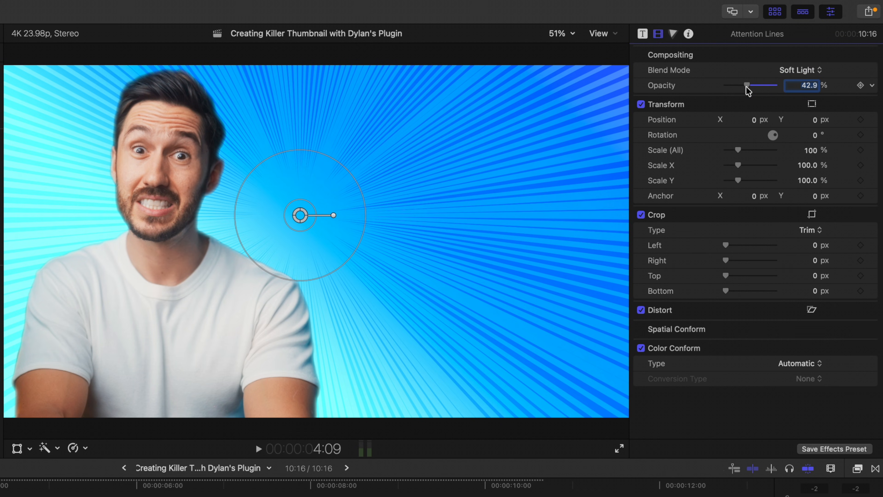
pyautogui.moveTo(300, 214); pyautogui.dragTo(163, 239)
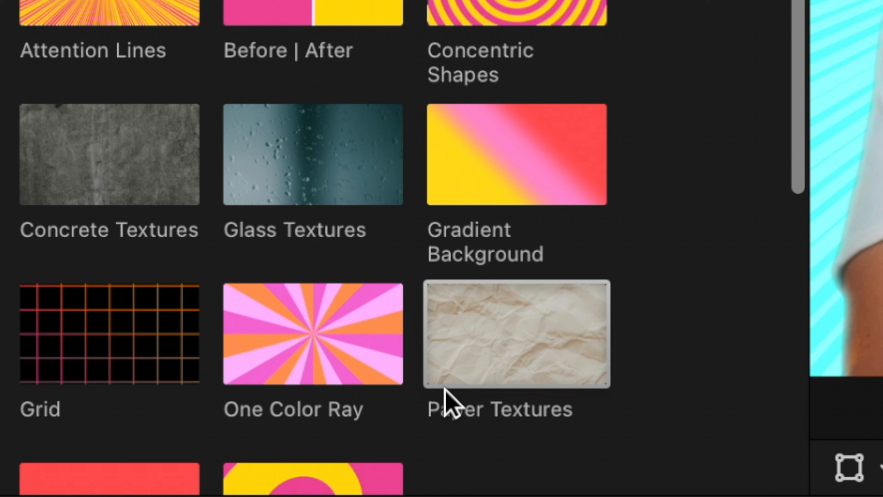
# Step: Add the Paper Textures title between the Attention Lines and the Gradient Background in the timeline
pyautogui.scroll(-2, 485, 293)
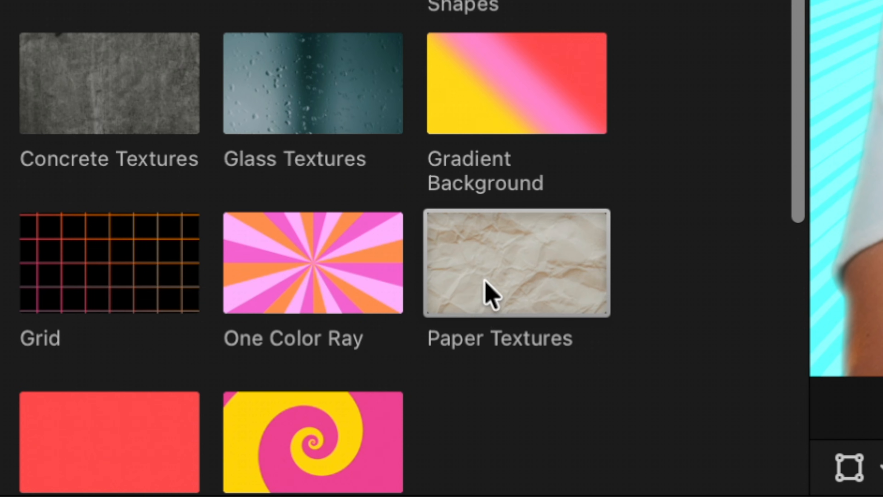
pyautogui.moveTo(485, 278); pyautogui.dragTo(22, 455)
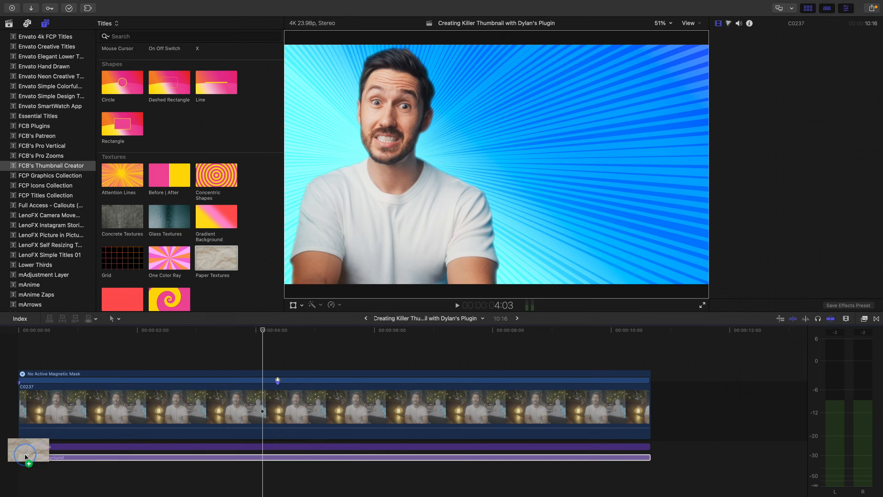
pyautogui.moveTo(22, 454); pyautogui.dragTo(23, 456)
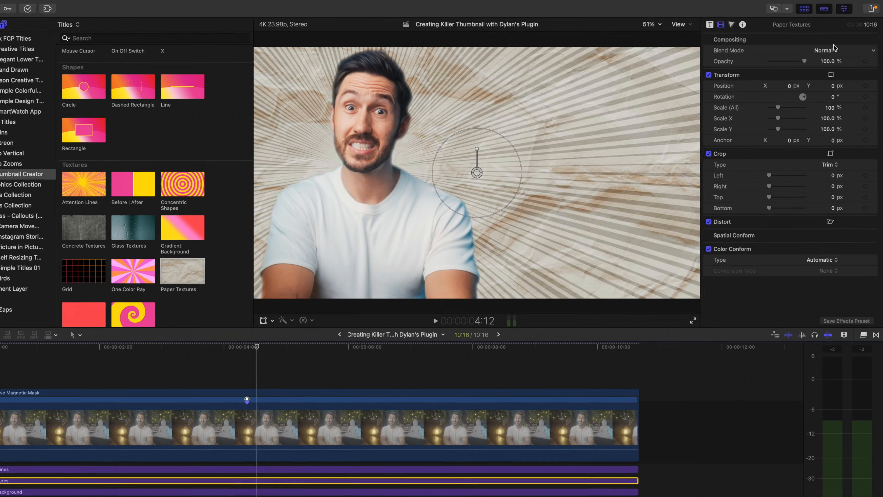
# Step: Set the Paper Textures title's blend mode to Soft Light
pyautogui.click(834, 48)
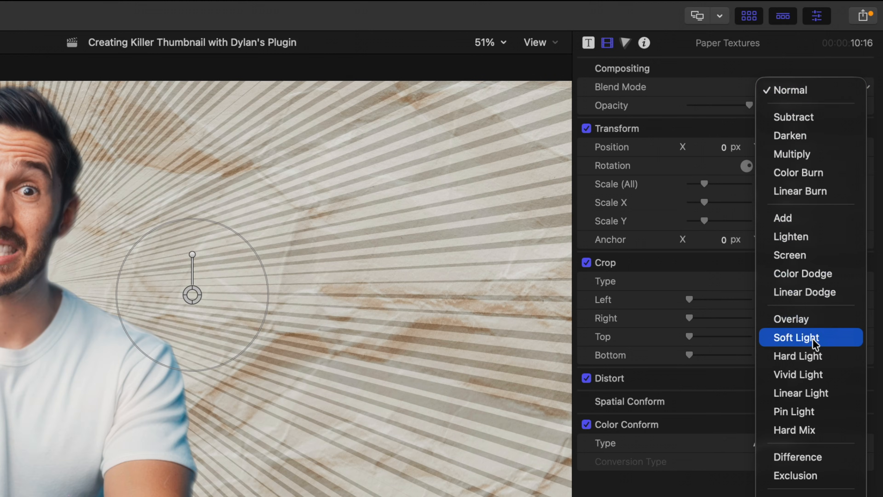
pyautogui.click(808, 337)
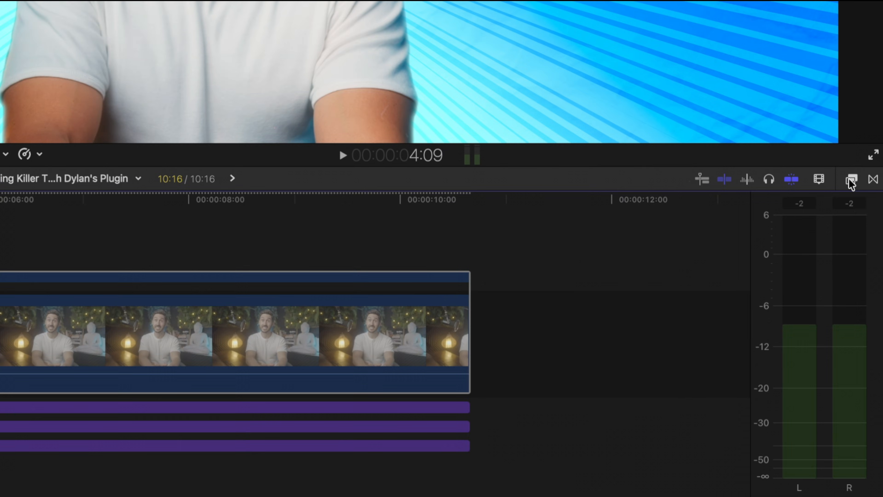
# Step: Find the Drop Shadow effect by searching for "drop" and apply it to the man's clip
pyautogui.click(850, 180)
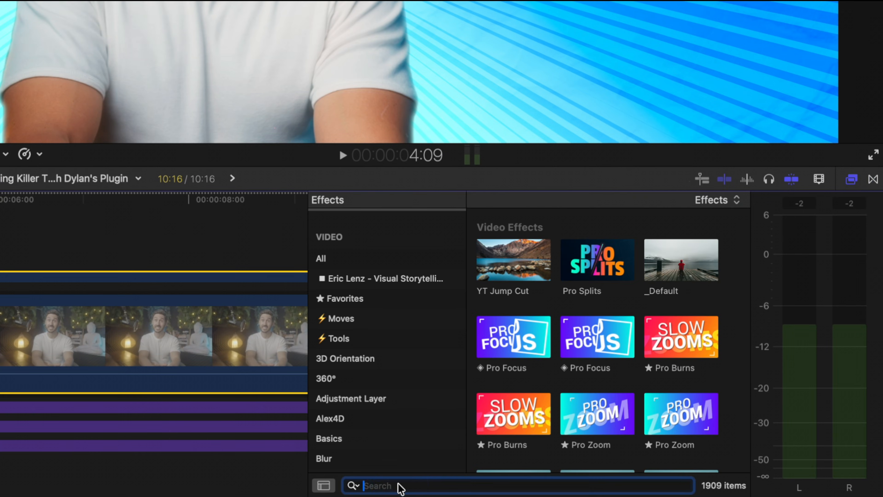
pyautogui.click(516, 253)
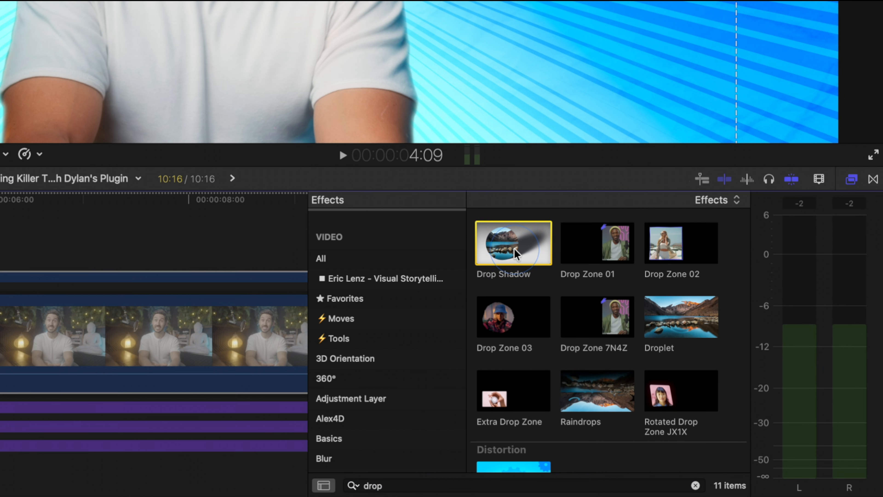
pyautogui.click(851, 179)
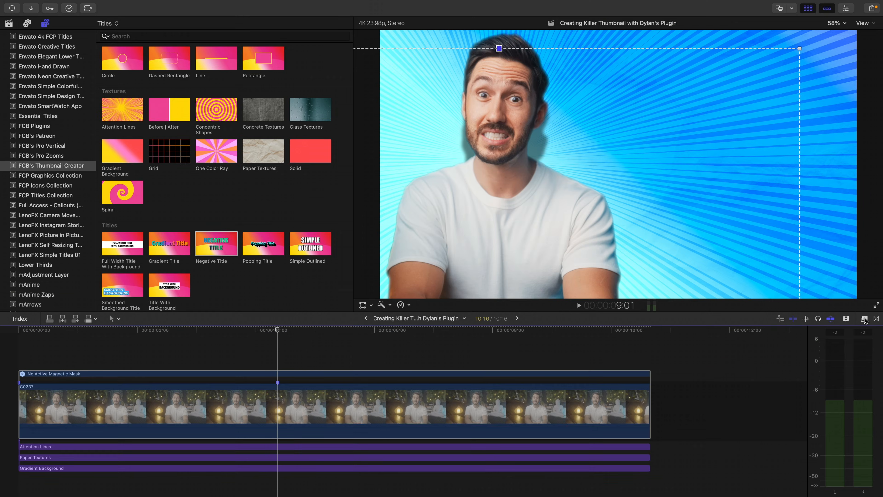
# Step: Set the man's Drop Shadow to 88.4% opacity and 85 blur, positioned at X 0.03, Y -0.5
pyautogui.moveTo(522, 153); pyautogui.dragTo(551, 97)
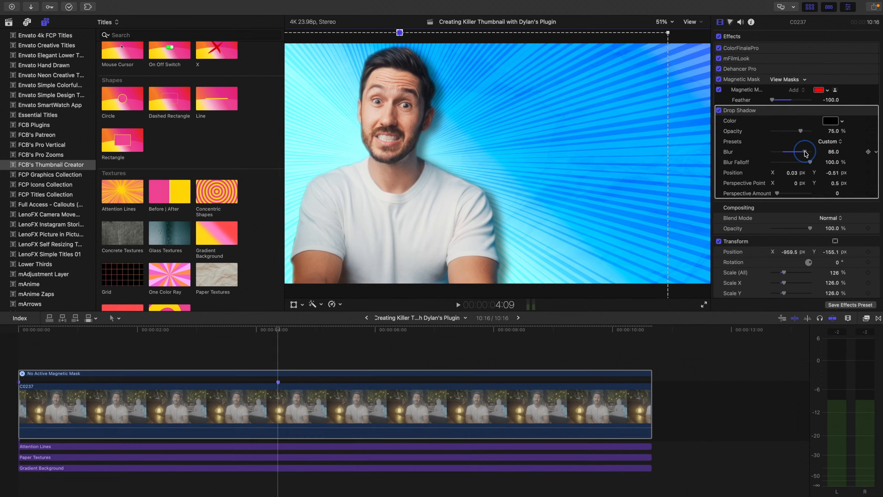
pyautogui.moveTo(798, 132); pyautogui.dragTo(803, 133)
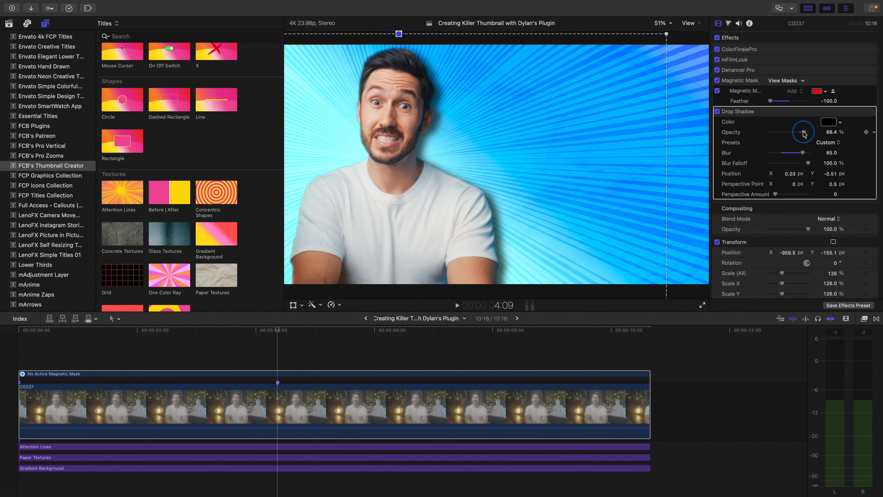
pyautogui.click(627, 126)
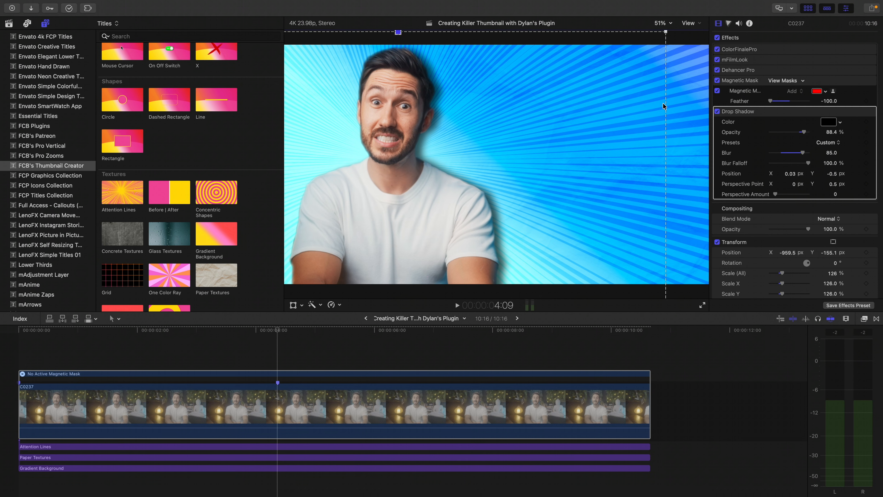
pyautogui.click(847, 9)
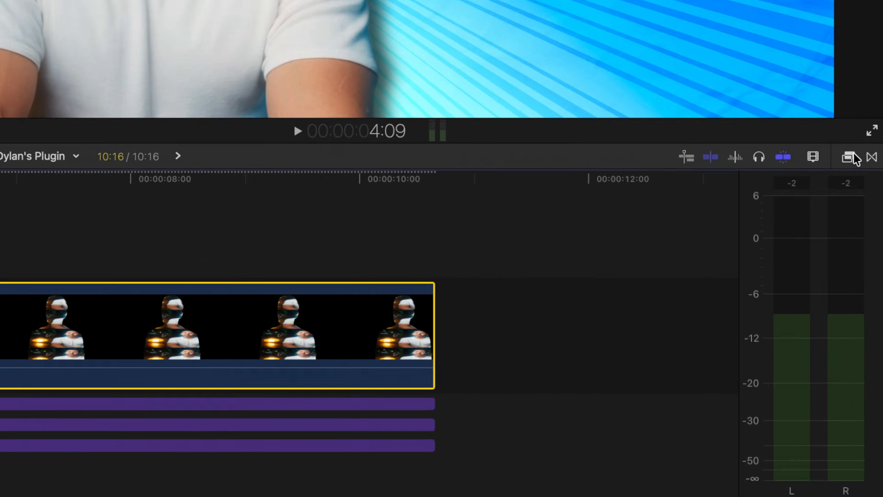
# Step: Apply a Draw Mask to the man's compound clip and draw a linear shape around the half right of his face, with feather -19
pyautogui.click(843, 308)
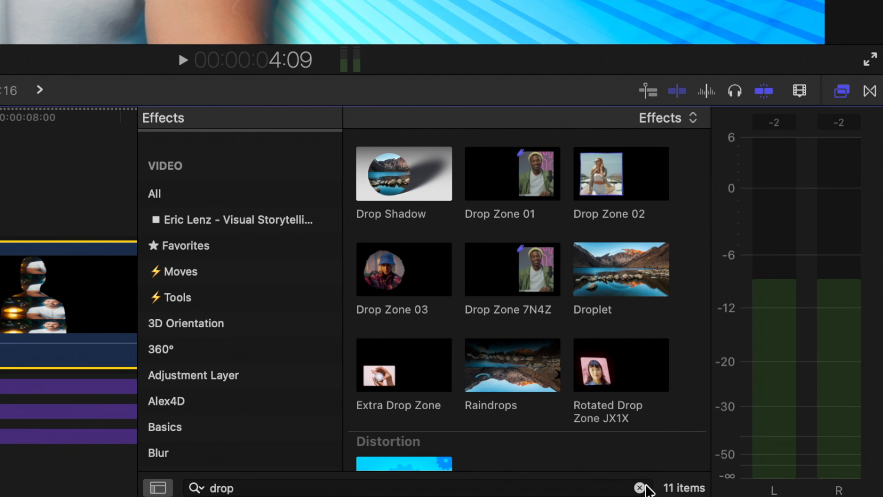
pyautogui.write('dr')
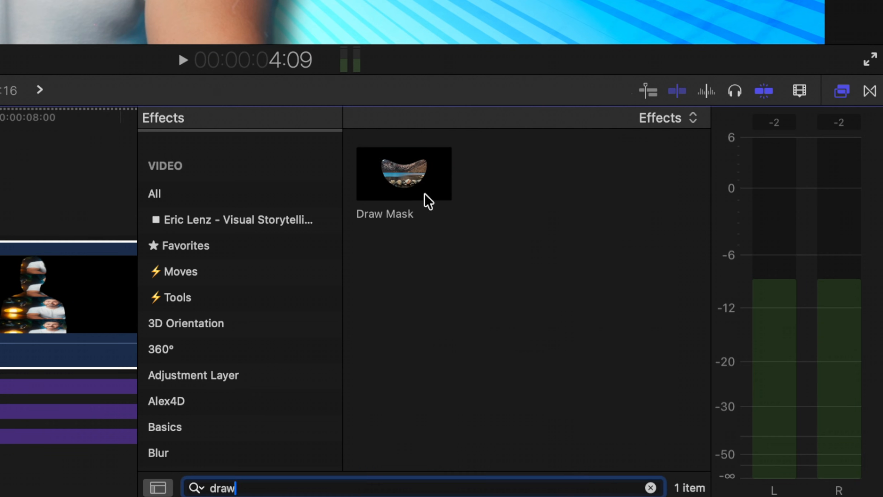
pyautogui.click(842, 92)
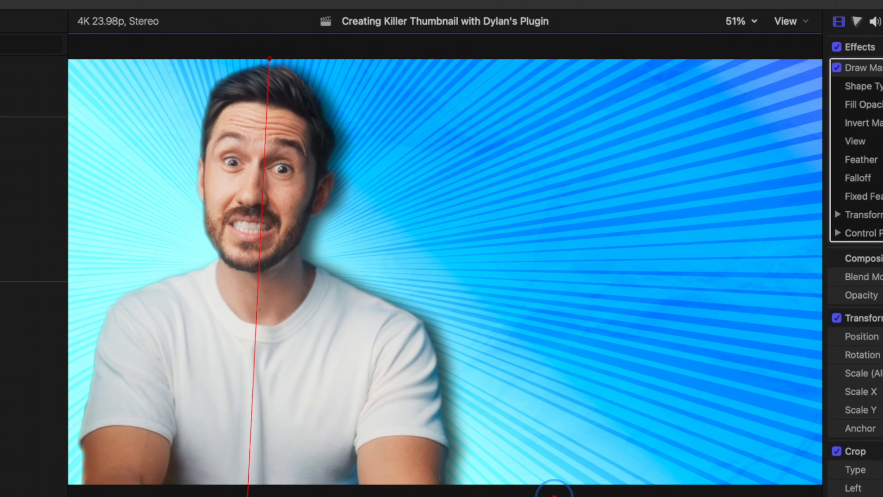
pyautogui.click(508, 54)
pyautogui.click(269, 58)
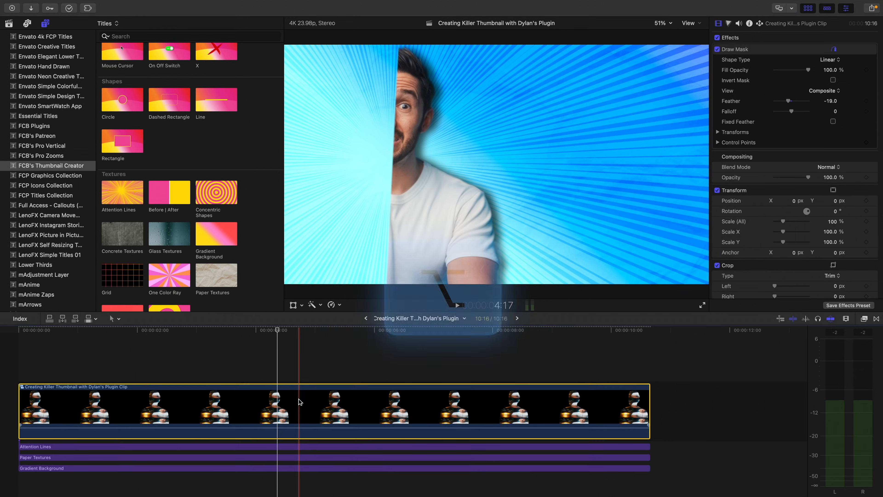
# Step: Duplicate the masked clip above itself with the copy's mask inverted, and nudge the lower clip to split the man's two halves apart
pyautogui.moveTo(300, 401); pyautogui.dragTo(301, 351)
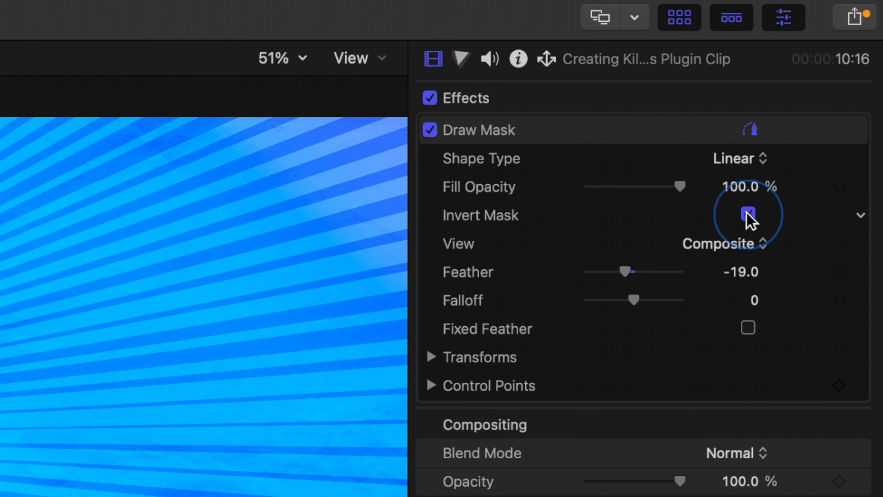
pyautogui.click(748, 214)
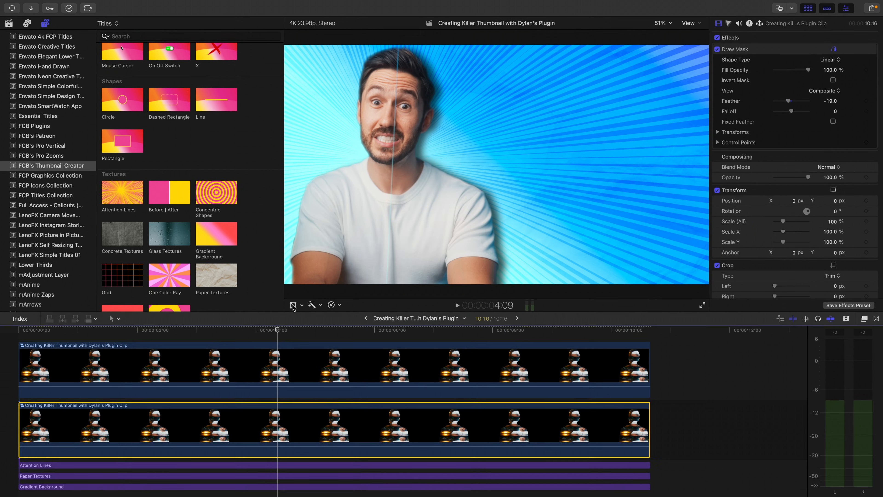
pyautogui.click(292, 306)
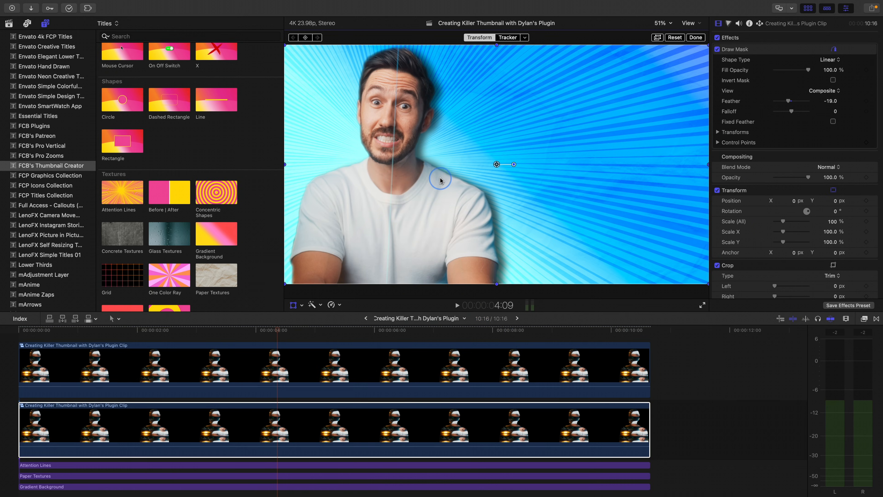
pyautogui.moveTo(446, 178)
pyautogui.mouseDown()
pyautogui.moveTo(455, 179)
pyautogui.moveTo(444, 180)
pyautogui.mouseUp()
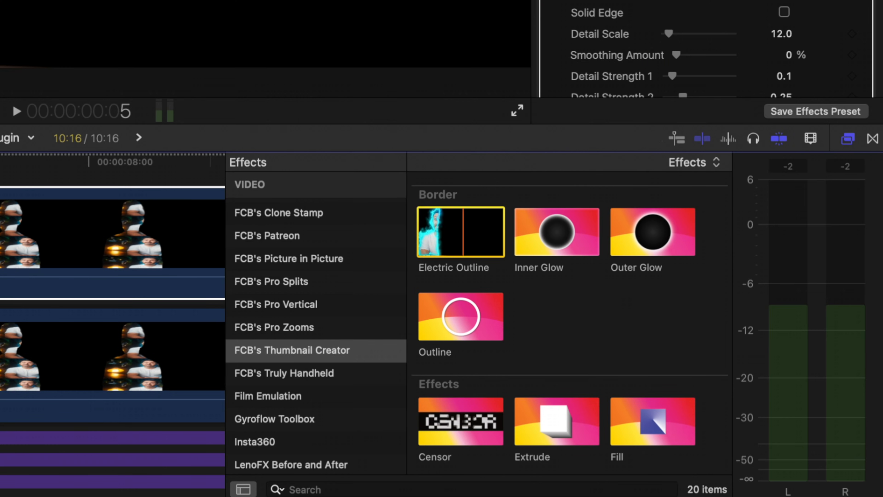
# Step: Try the Electric Outline effect at an offset of 52.79 on the upper man clip, and remove it
pyautogui.moveTo(779, 142); pyautogui.dragTo(793, 185)
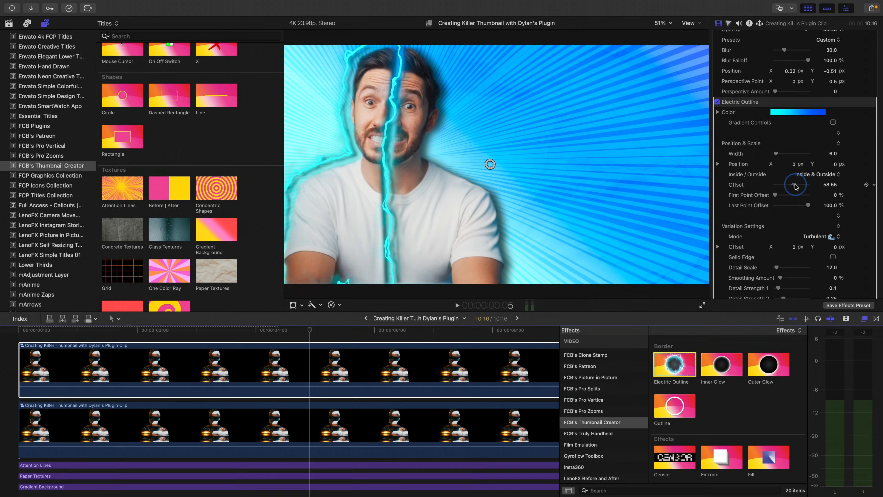
pyautogui.click(742, 102)
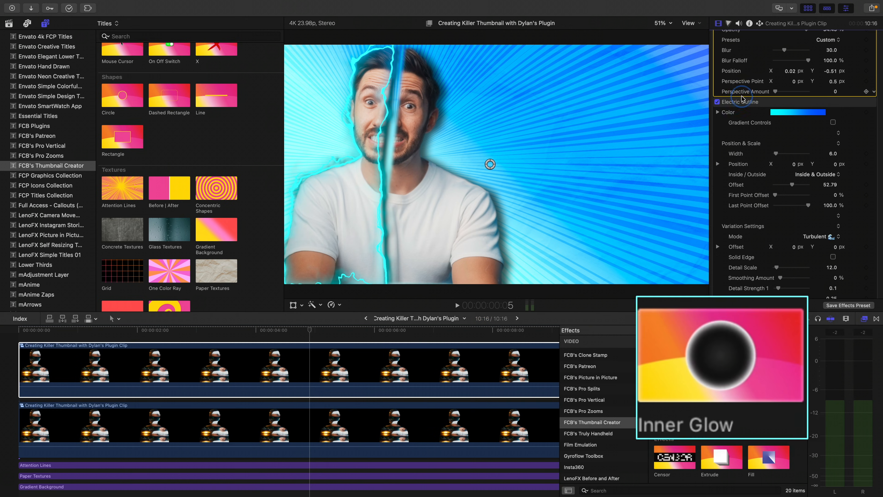
pyautogui.press('Delete')
# Step: Apply Inner Glow to the upper man clip and recolour its gradient stops with light cyan sampled from the background
pyautogui.doubleClick(713, 371)
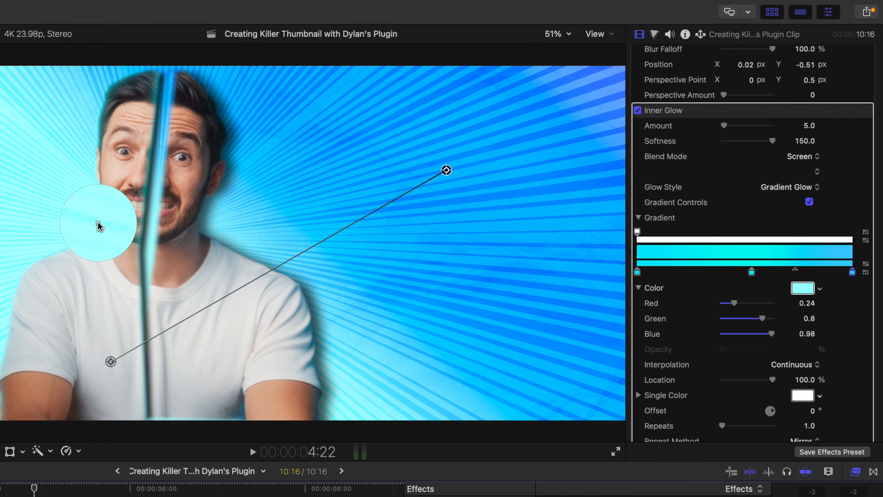
pyautogui.click(106, 221)
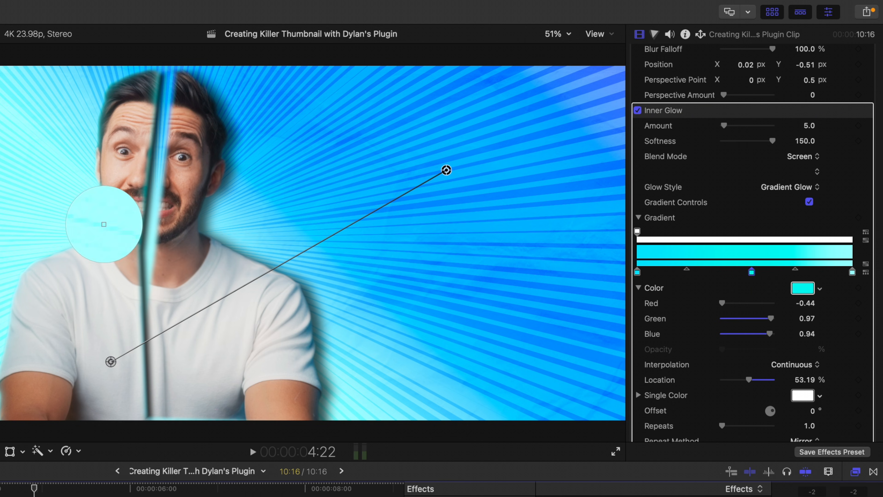
pyautogui.click(100, 224)
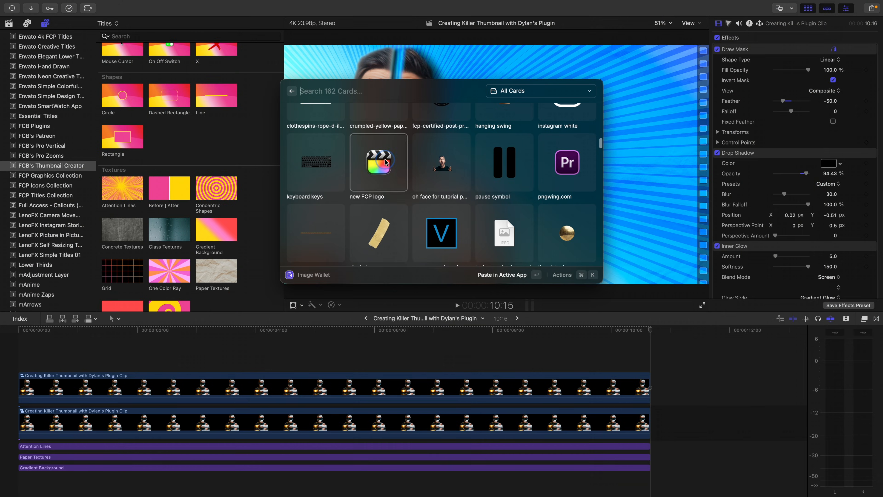
# Step: Add the new FCP logo beneath the man's clips with a Sheen effect at 34.51% opacity and 50.6° rotation
pyautogui.moveTo(386, 161); pyautogui.dragTo(205, 348)
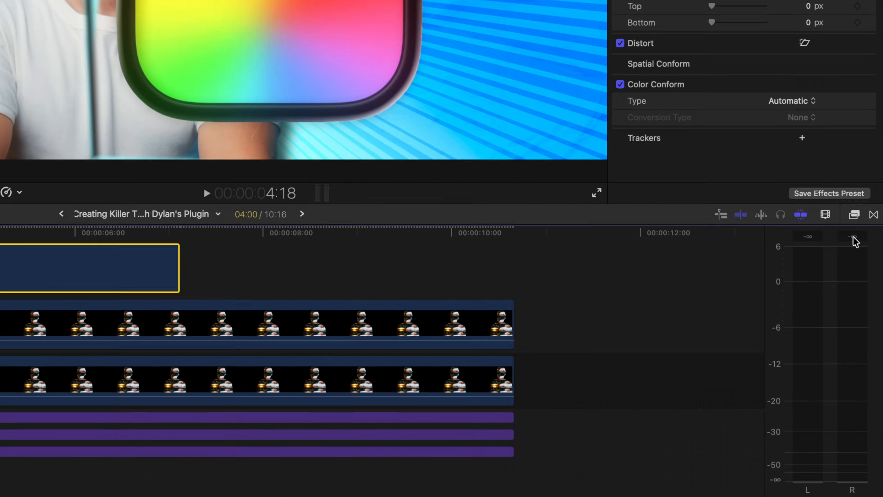
pyautogui.click(853, 214)
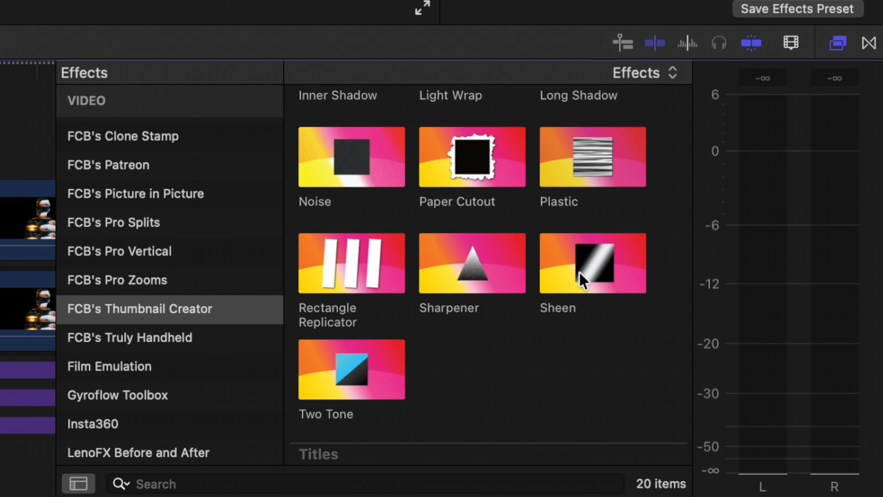
pyautogui.doubleClick(584, 277)
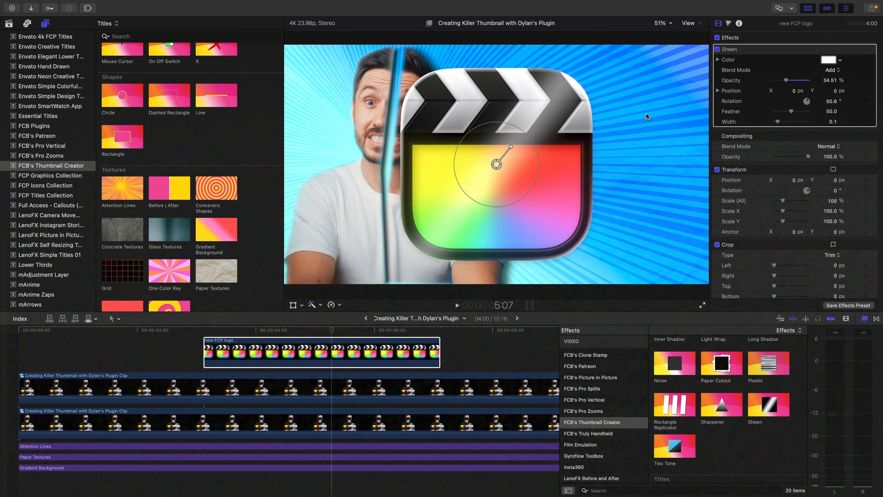
pyautogui.moveTo(306, 361); pyautogui.dragTo(306, 467)
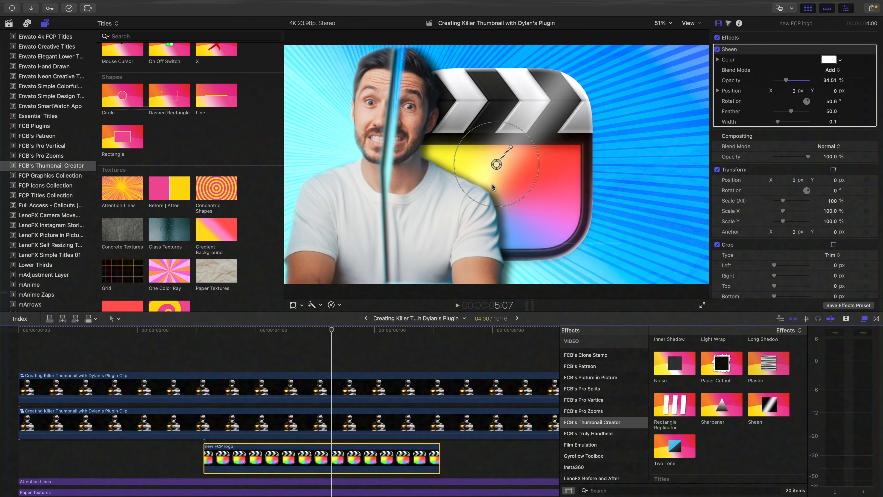
# Step: Move the Sheen's centre to X -0.19, Y -0.06, and place the logo in the frame's lower-right corner at X 1352.2, Y -704.5
pyautogui.moveTo(496, 164); pyautogui.dragTo(415, 178)
pyautogui.hotkey('shift', 't')
pyautogui.moveTo(559, 137); pyautogui.dragTo(650, 209)
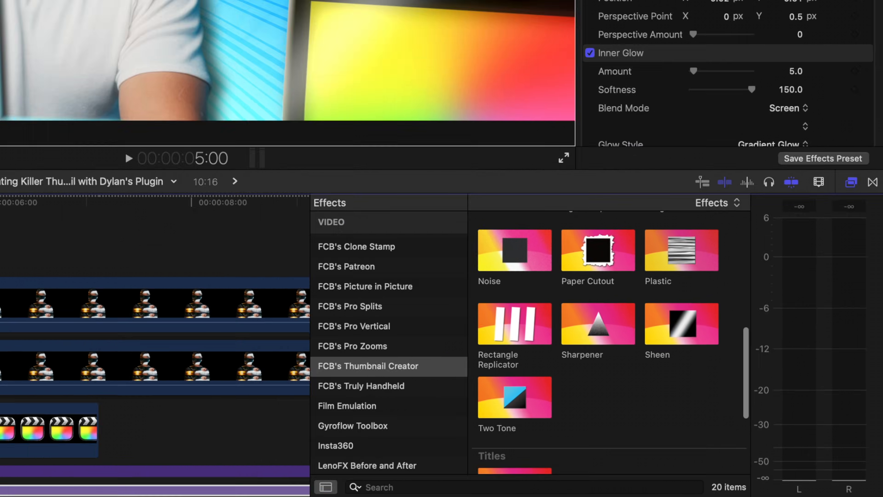
# Step: Apply the Sharpener effect to the FCP logo and the man's clips
pyautogui.moveTo(470, 238); pyautogui.dragTo(335, 457)
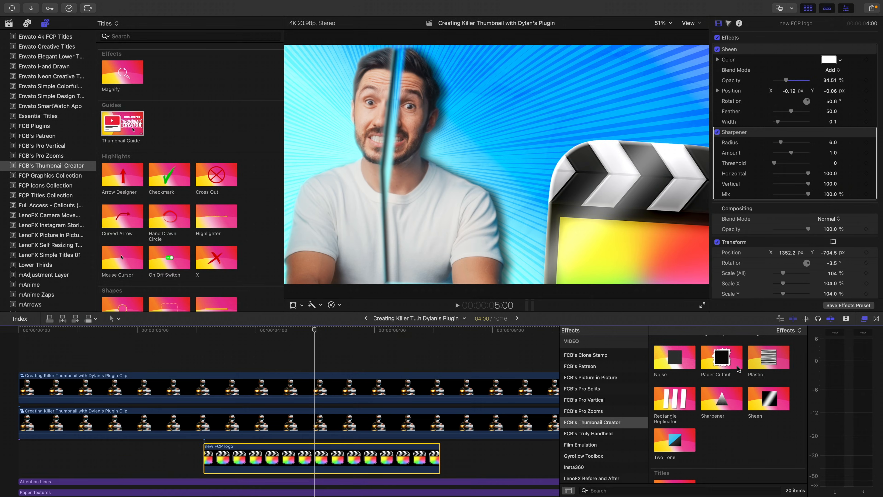
pyautogui.moveTo(722, 395); pyautogui.dragTo(486, 386)
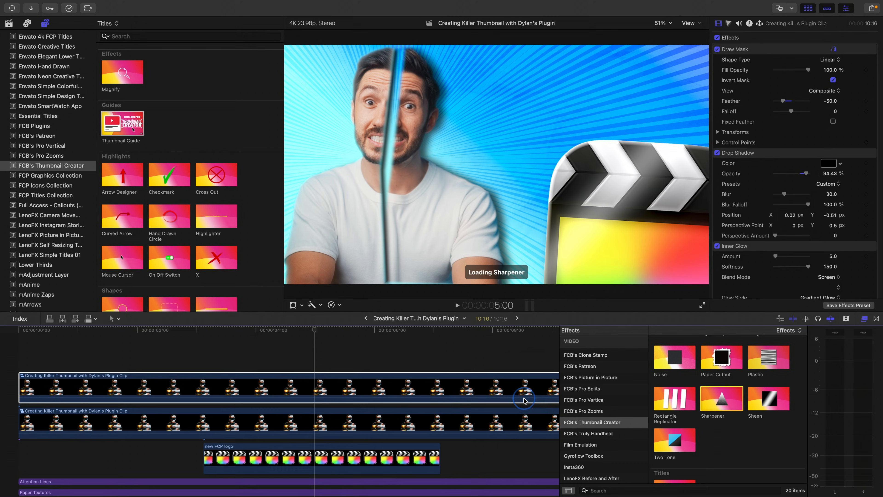
pyautogui.click(500, 417)
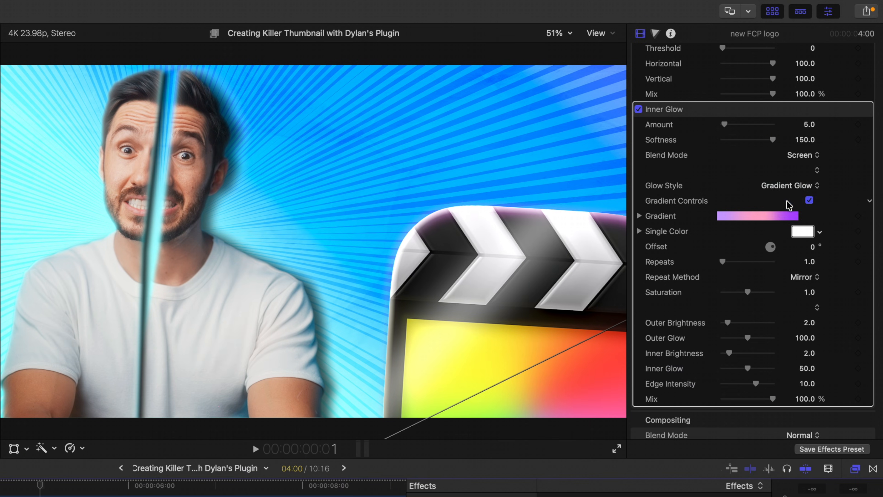
# Step: Switch the logo's Inner Glow to Single Color Glow and pick a blue glow colour
pyautogui.click(796, 187)
pyautogui.click(794, 202)
pyautogui.click(821, 231)
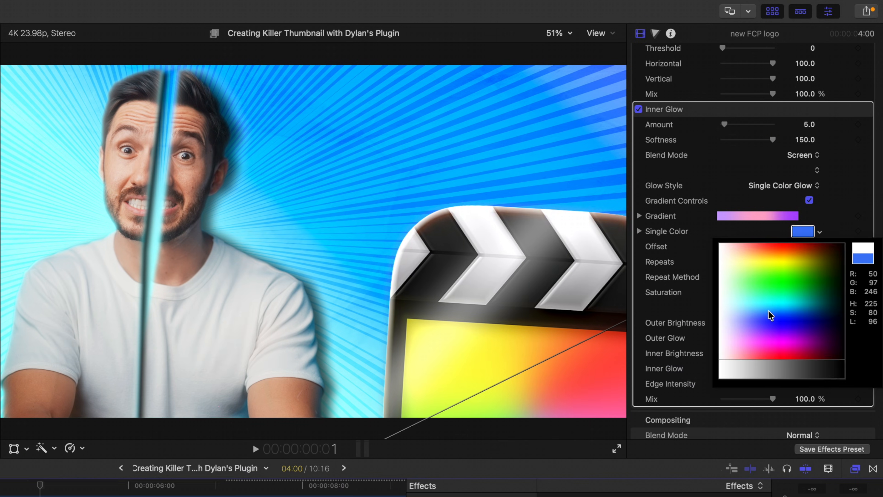
pyautogui.click(848, 219)
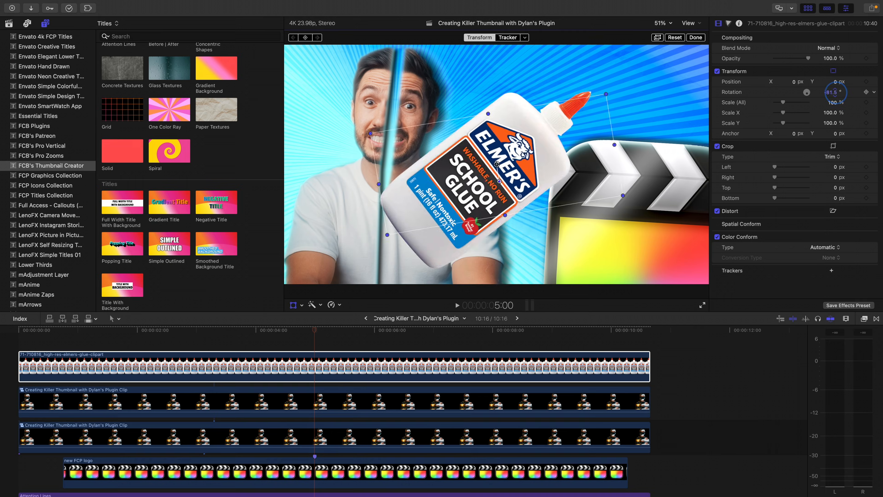
# Step: Apply the Sharpener and Sheen effects to the glue bottle clip
pyautogui.press('space')
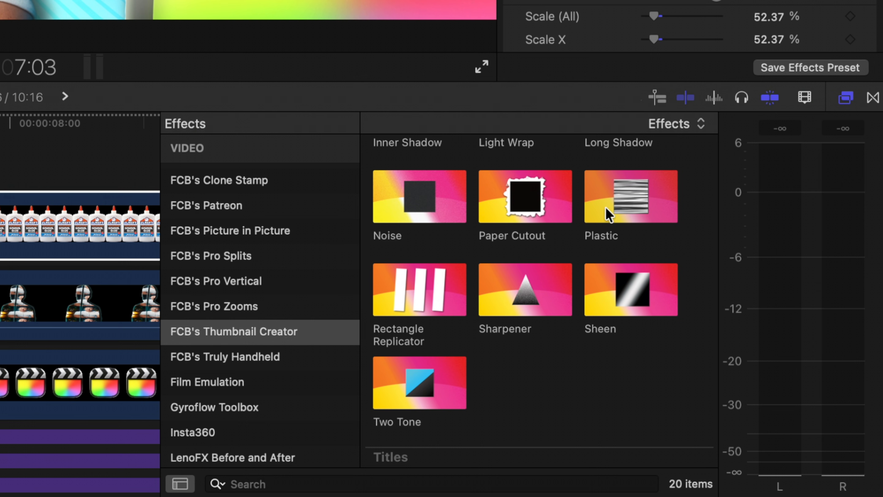
pyautogui.doubleClick(507, 308)
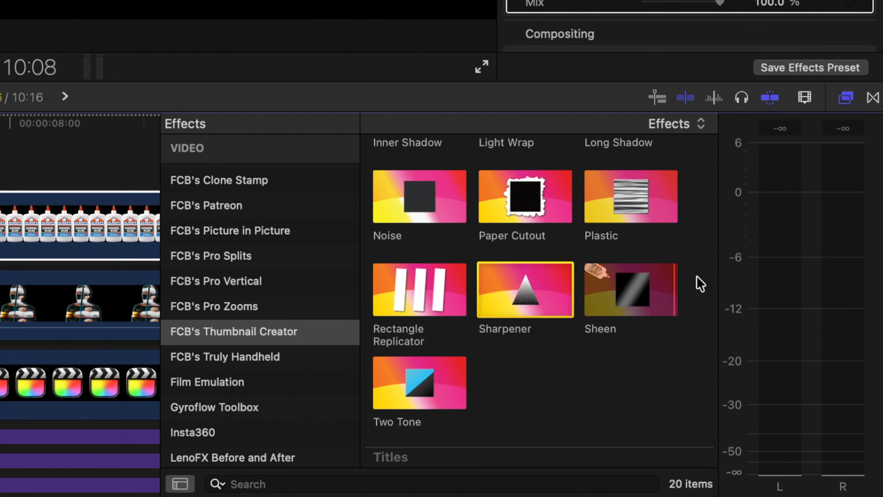
pyautogui.doubleClick(657, 300)
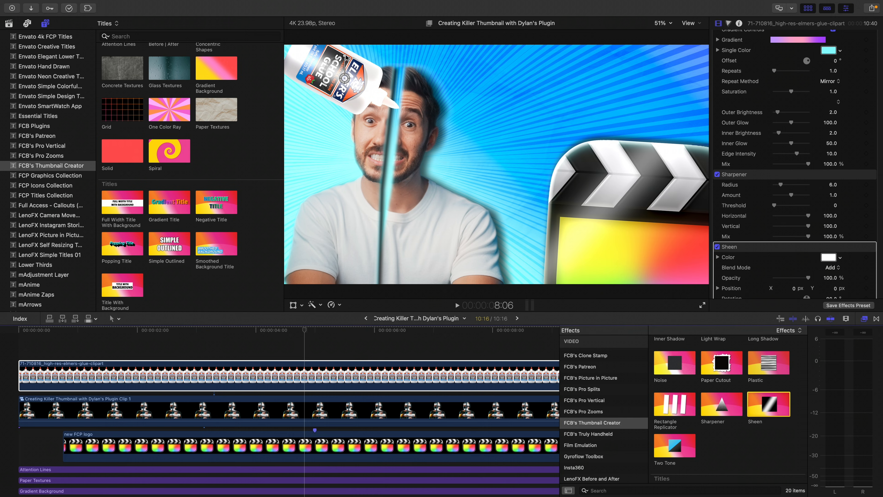
# Step: Set the glue bottle's Sheen to 63.6° rotation and 78.15% opacity, and apply a drop shadow effect to the bottle clip
pyautogui.moveTo(354, 56); pyautogui.dragTo(355, 57)
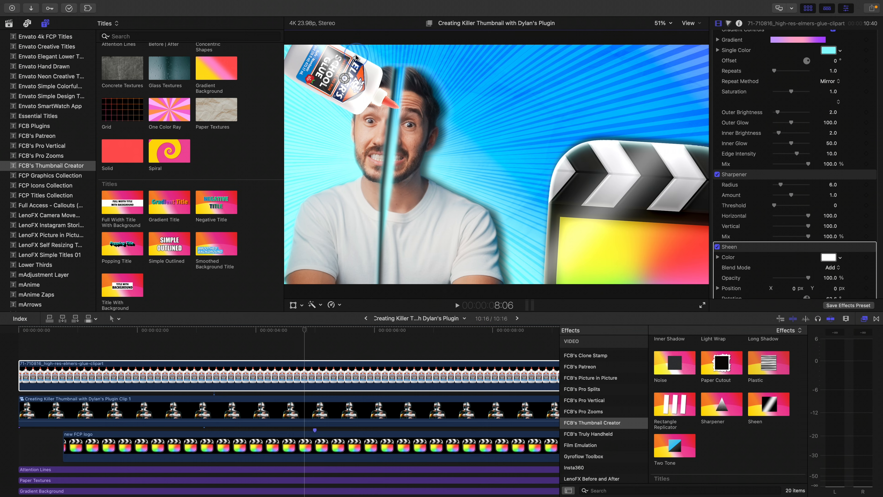
pyautogui.scroll(-3, 801, 249)
pyautogui.click(704, 490)
pyautogui.write('drop')
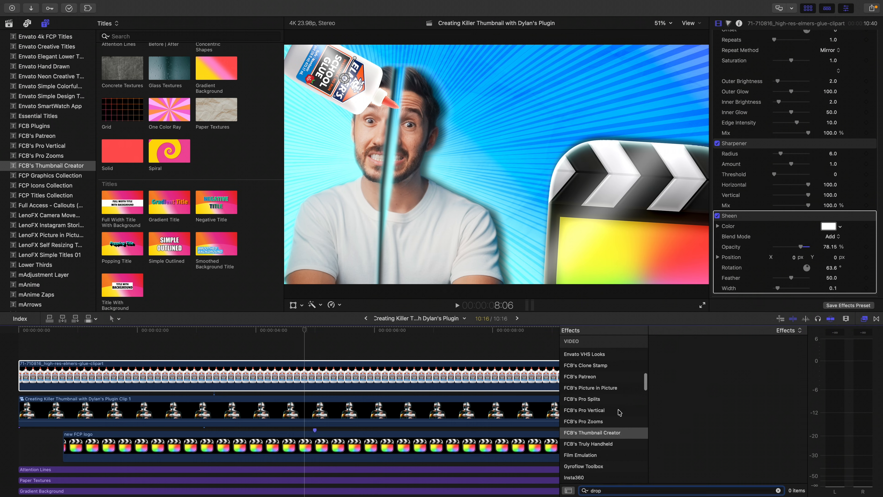
pyautogui.moveTo(670, 359); pyautogui.dragTo(431, 374)
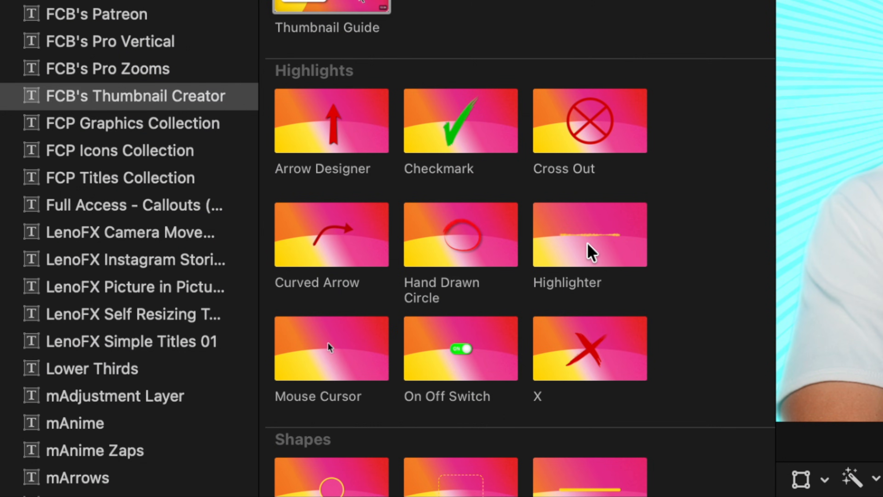
# Step: Add a Highlighter title and place its points near the bottle's tip at X -0.38, Y 0.4 and X -0.4, Y 0.23
pyautogui.moveTo(591, 252)
pyautogui.mouseDown()
pyautogui.moveTo(603, 395)
pyautogui.moveTo(414, 483)
pyautogui.moveTo(344, 348)
pyautogui.moveTo(277, 354)
pyautogui.mouseUp()
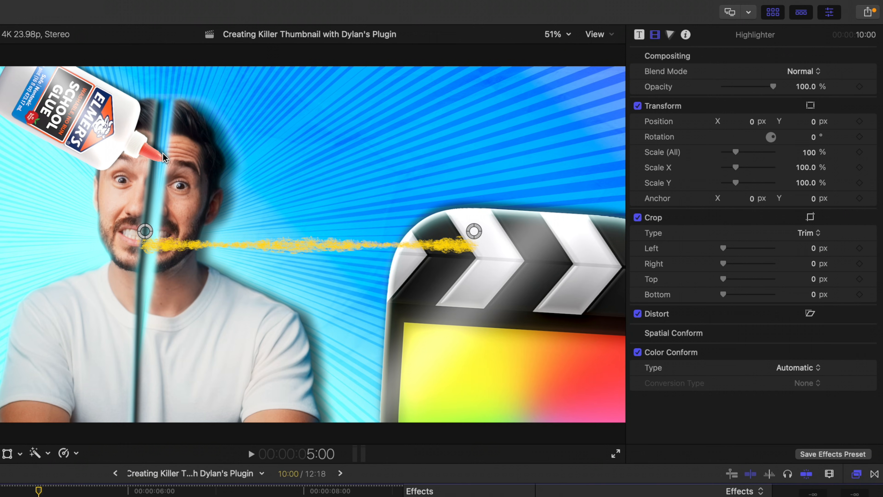
pyautogui.moveTo(146, 230)
pyautogui.mouseDown()
pyautogui.moveTo(159, 101)
pyautogui.moveTo(175, 105)
pyautogui.moveTo(177, 90)
pyautogui.mouseUp()
pyautogui.moveTo(474, 231)
pyautogui.mouseDown()
pyautogui.moveTo(158, 154)
pyautogui.moveTo(170, 151)
pyautogui.mouseUp()
# Step: Recolour the Highlighter's yellow gradient to off-white with Red 0.93, Green 0.98, Blue 0.94, and duplicate the Highlighter clip
pyautogui.click(639, 35)
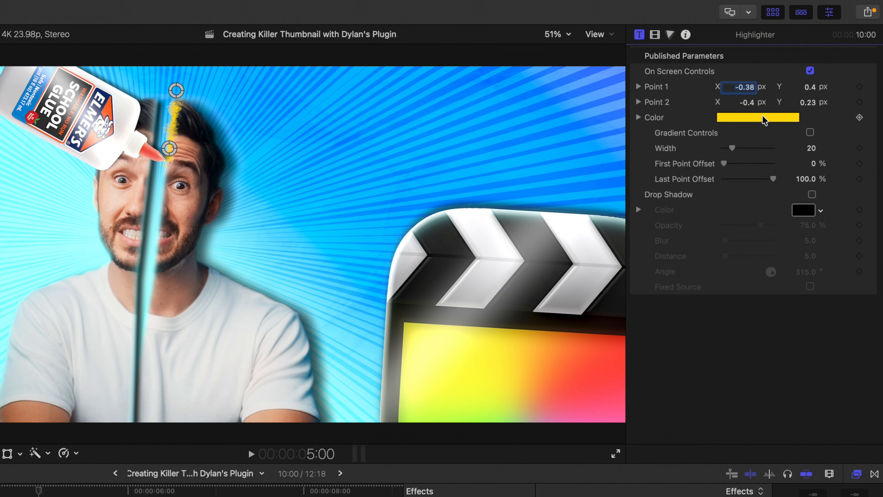
pyautogui.click(638, 117)
pyautogui.click(637, 172)
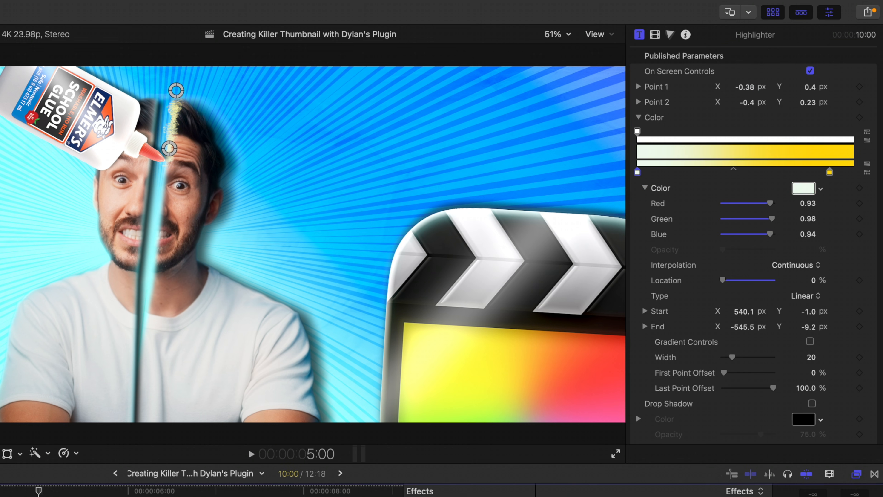
pyautogui.click(829, 171)
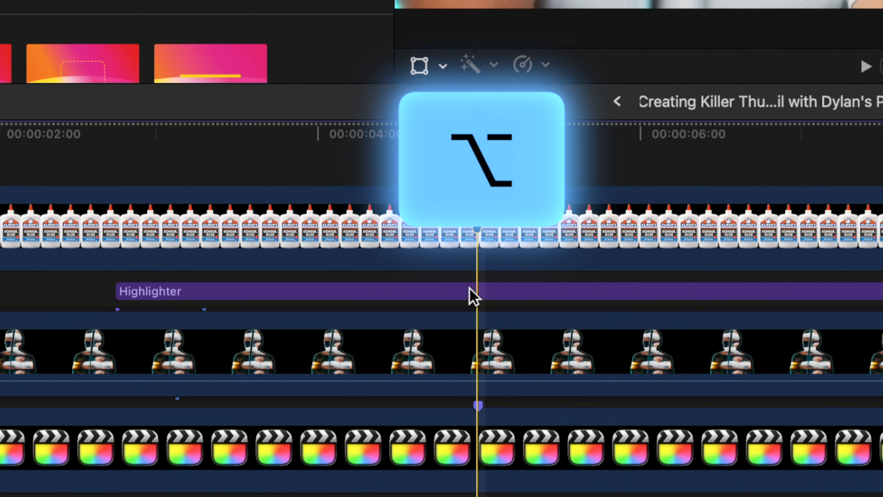
pyautogui.keyDown('alt'); pyautogui.click(312, 389); pyautogui.keyUp('alt')
pyautogui.moveTo(473, 296); pyautogui.dragTo(473, 306)
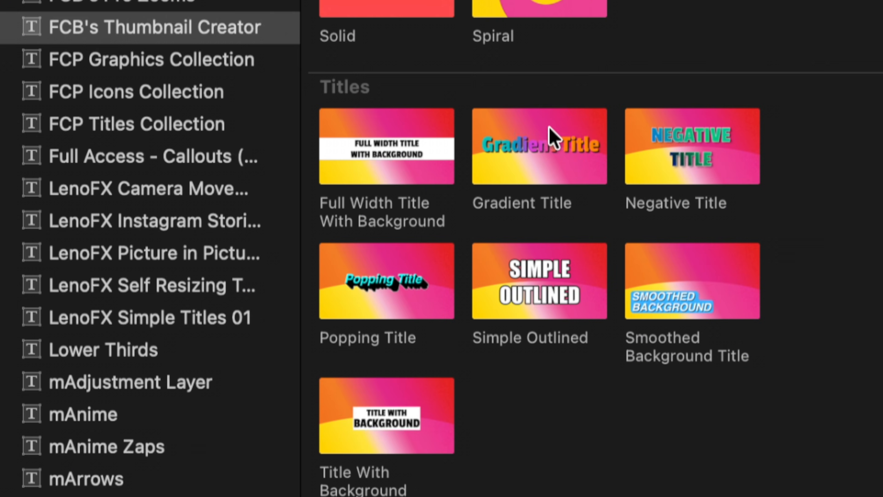
# Step: Add a Gradient Title reading "JUMP CUT" in Bebas at size 729 with black gradient colours, and extend its clip to 10:03
pyautogui.moveTo(552, 138); pyautogui.dragTo(37, 345)
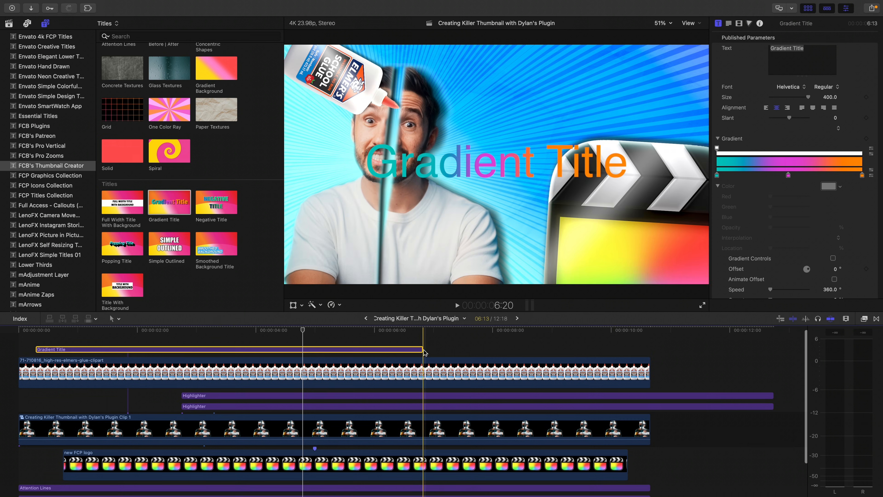
pyautogui.moveTo(424, 352); pyautogui.dragTo(636, 351)
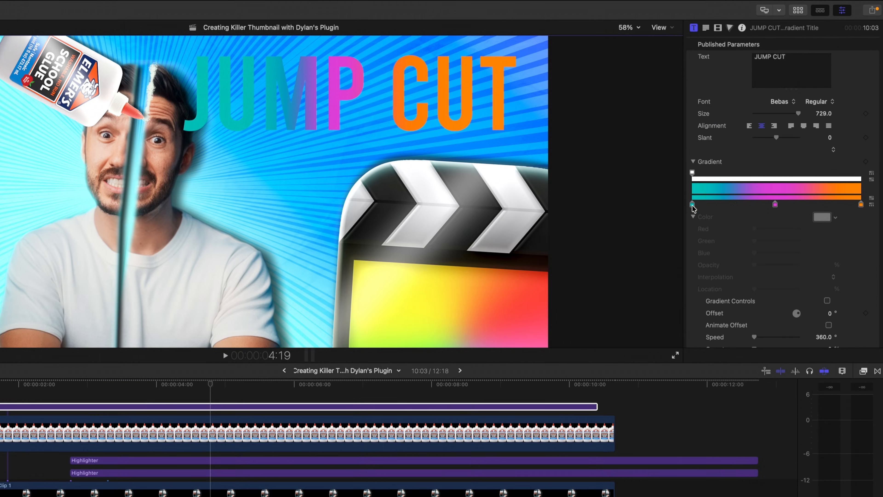
pyautogui.doubleClick(692, 205)
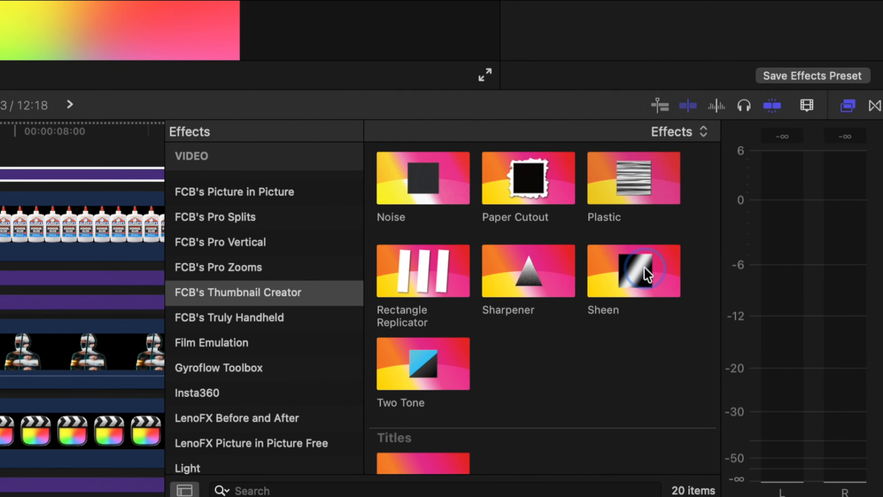
# Step: Apply the Sheen effect to the JUMP CUT title with rotation 12.8°, width 0.02 and position Y 0.07
pyautogui.click(646, 274)
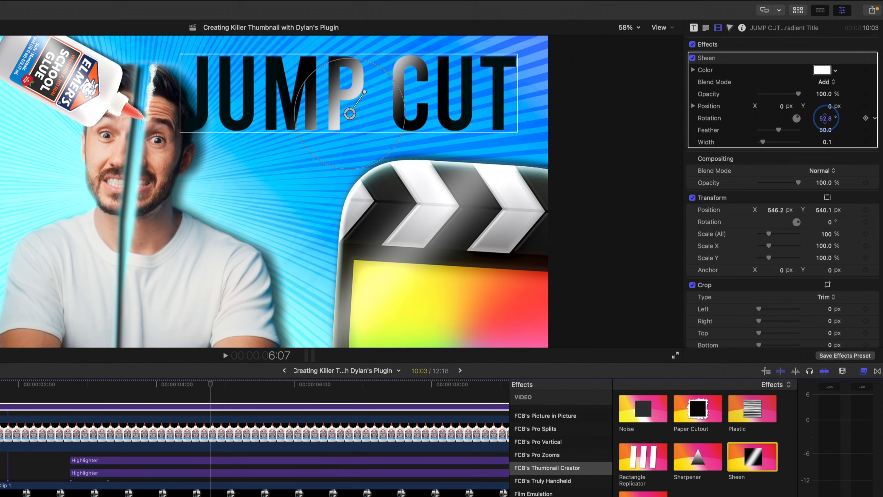
pyautogui.moveTo(825, 118); pyautogui.dragTo(826, 132)
pyautogui.moveTo(763, 146); pyautogui.dragTo(760, 146)
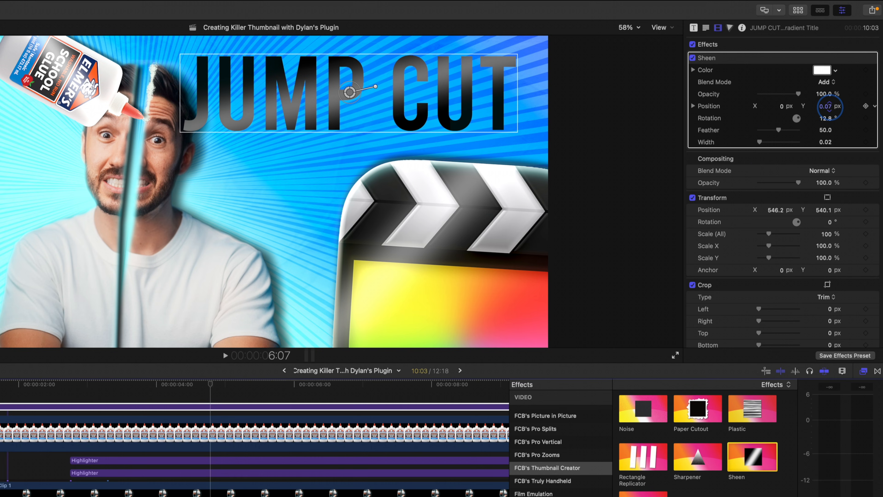
# Step: Change the title's Sheen colour to dark grey and set its width to 0.03
pyautogui.click(835, 71)
pyautogui.click(841, 177)
pyautogui.moveTo(840, 177); pyautogui.dragTo(822, 176)
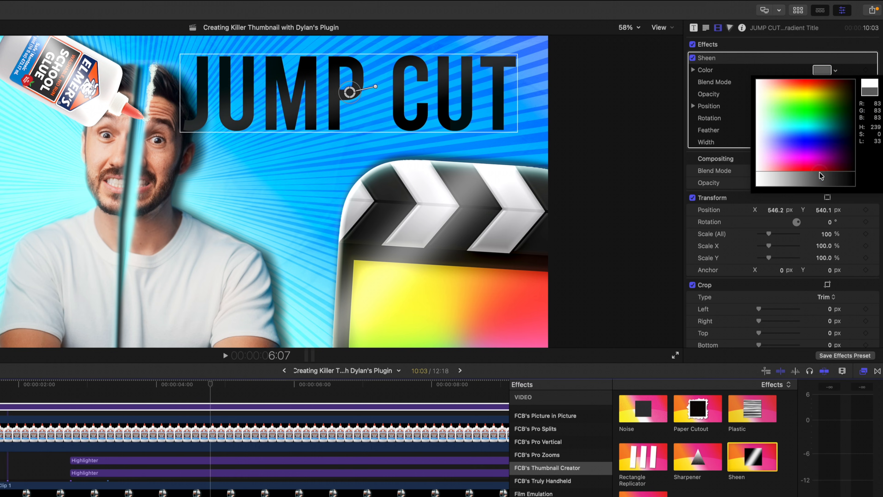
pyautogui.click(820, 173)
pyautogui.moveTo(758, 143); pyautogui.dragTo(760, 142)
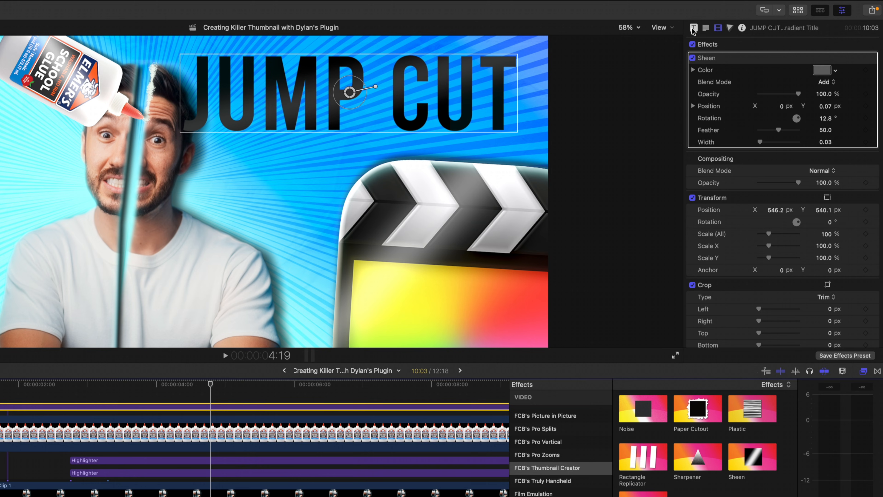
# Step: Enable the JUMP CUT title's white Outline and set Fade Outside to 54.95
pyautogui.click(693, 28)
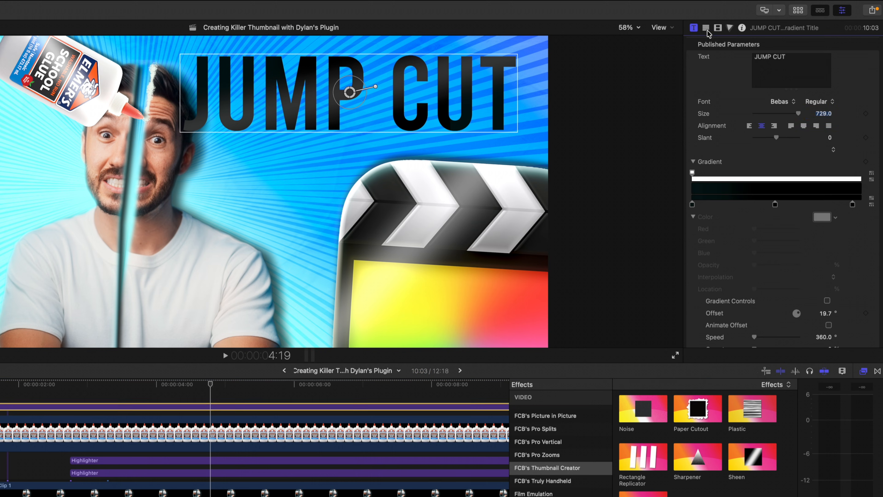
pyautogui.scroll(-15, 779, 142)
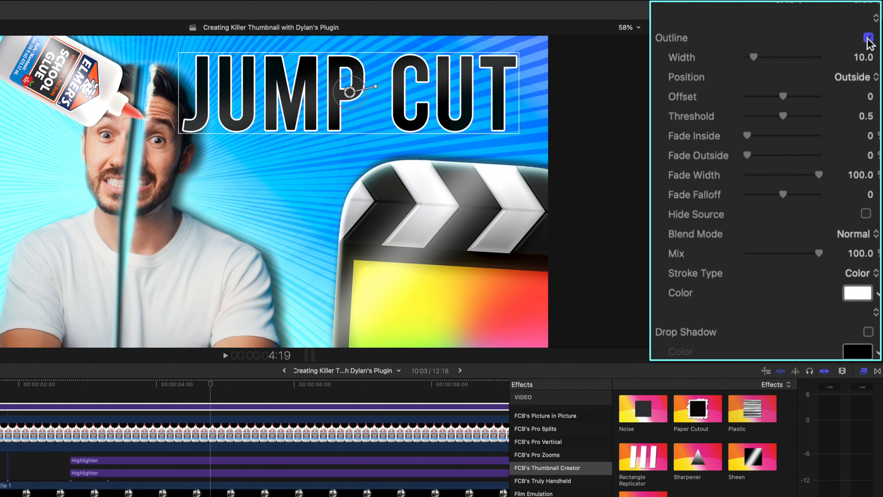
pyautogui.click(786, 155)
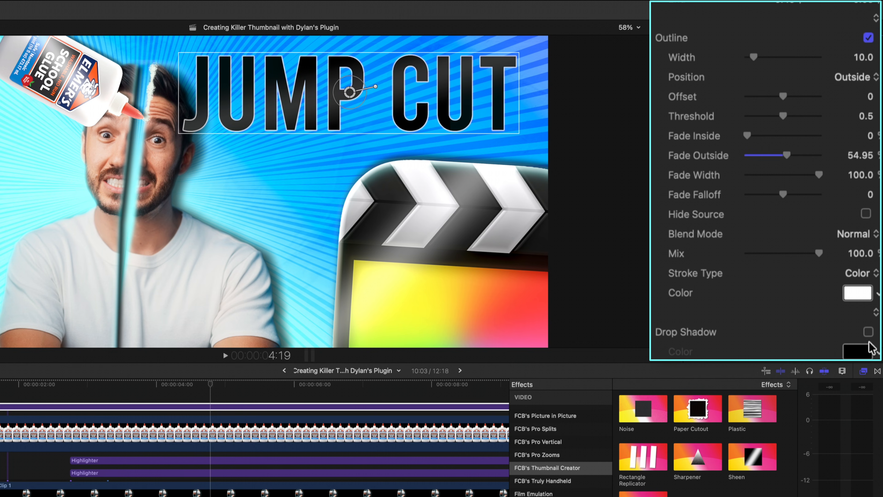
# Step: Enable the title's Drop Shadow with distance 23 and opacity 100%, and turn on its Outer Glow
pyautogui.scroll(-4, 779, 243)
pyautogui.click(769, 271)
pyautogui.moveTo(768, 270); pyautogui.dragTo(761, 270)
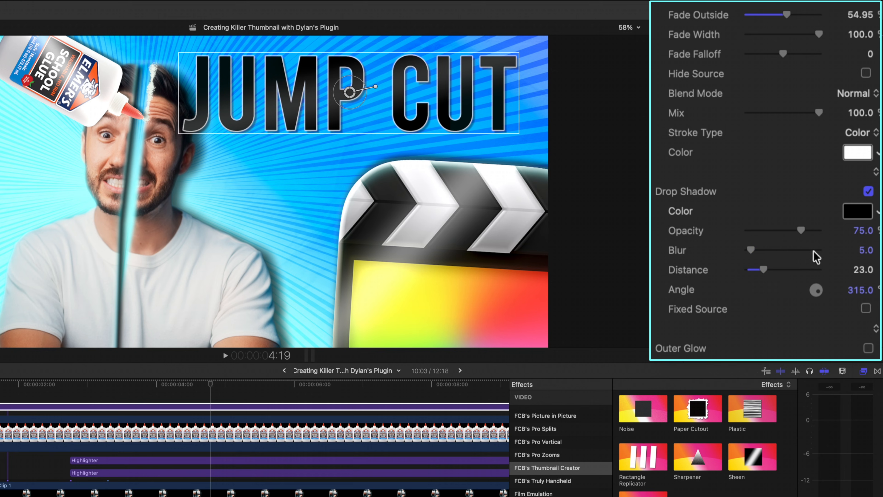
pyautogui.moveTo(800, 231); pyautogui.dragTo(819, 230)
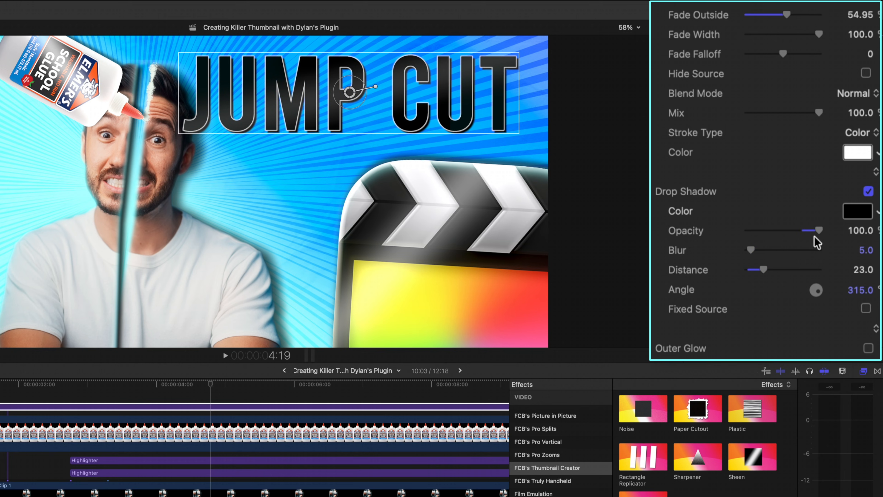
pyautogui.click(868, 348)
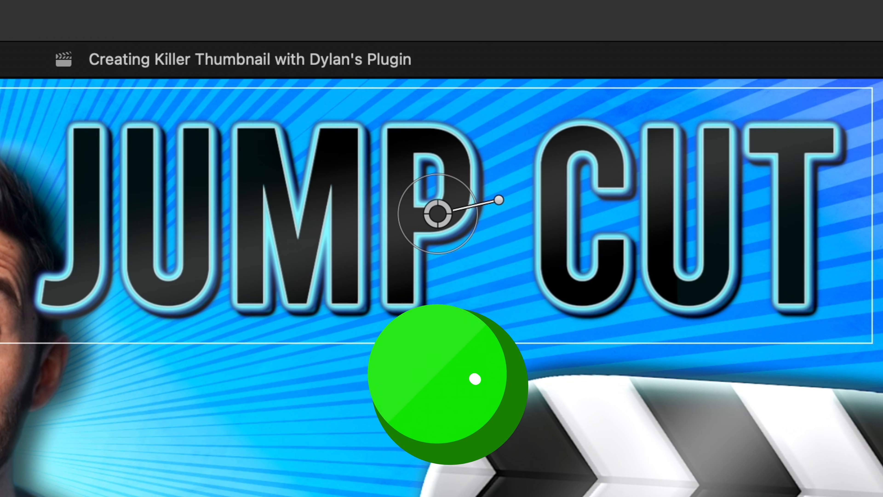